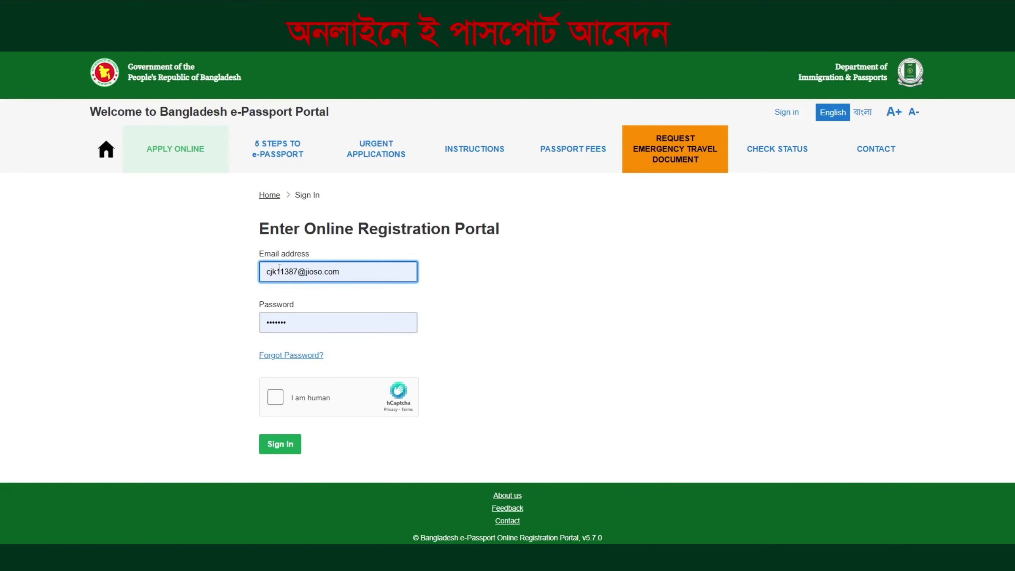
Start the availability check and choose RAJBARI as the present-address district
{"action": "left_click", "coordinate": [168, 161]}
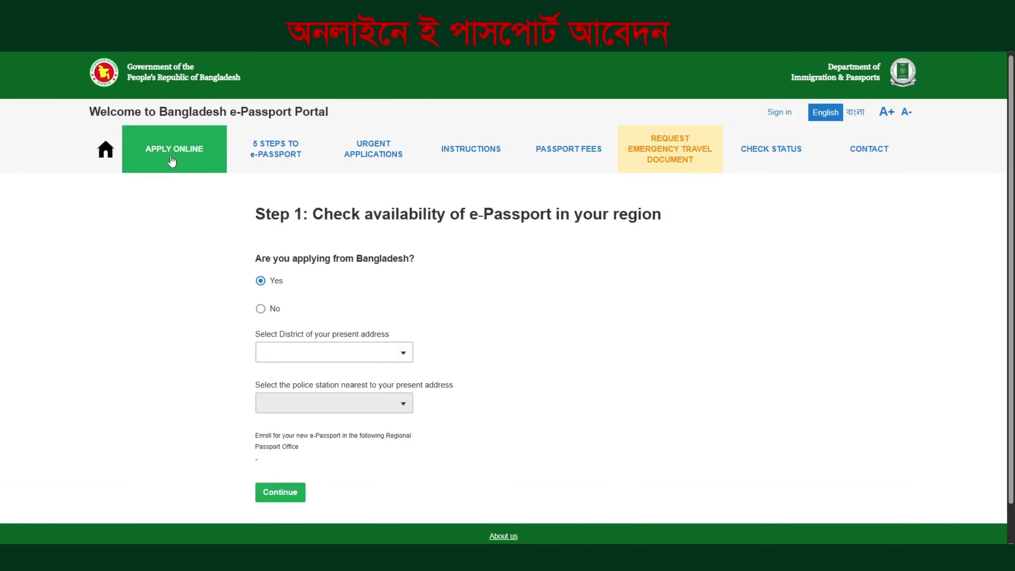
{"action": "left_click", "coordinate": [304, 344]}
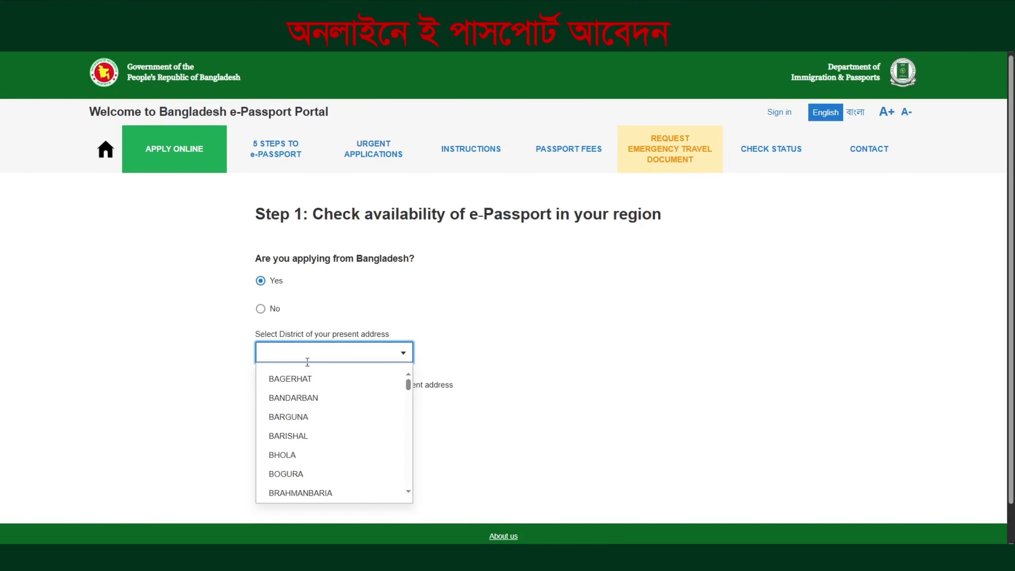
{"action": "type", "text": "R"}
{"action": "left_click", "coordinate": [298, 379]}
Choose RAJBARI SADAR police station, continue, then go to the sign-in page
{"action": "left_click", "coordinate": [297, 404]}
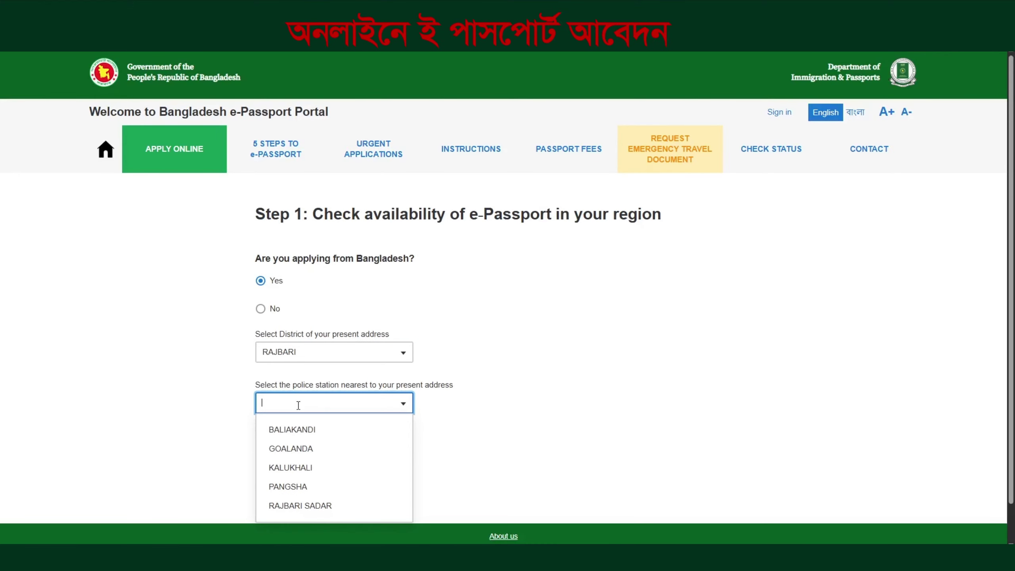
{"action": "type", "text": "R"}
{"action": "left_click", "coordinate": [300, 429]}
{"action": "left_click", "coordinate": [280, 492]}
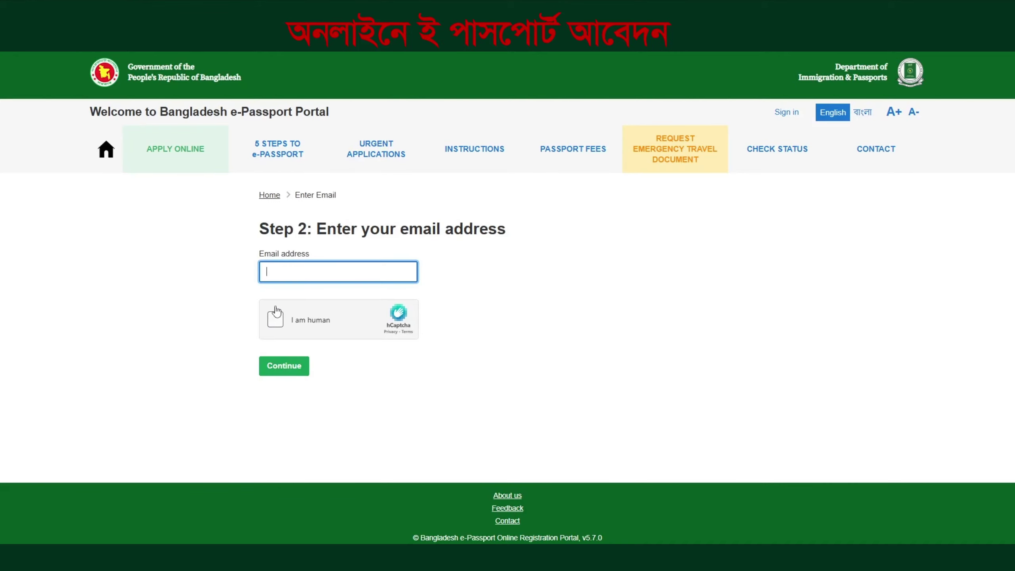
{"action": "left_click", "coordinate": [786, 112]}
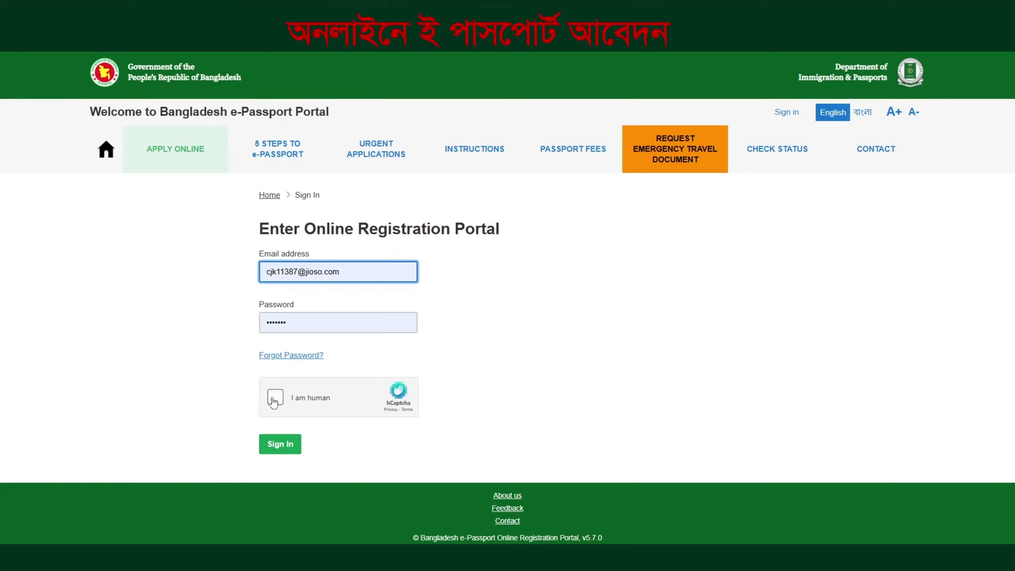
Pass the hCaptcha check, sign in, and view the two submitted Rajbari applications
{"action": "left_click", "coordinate": [274, 399]}
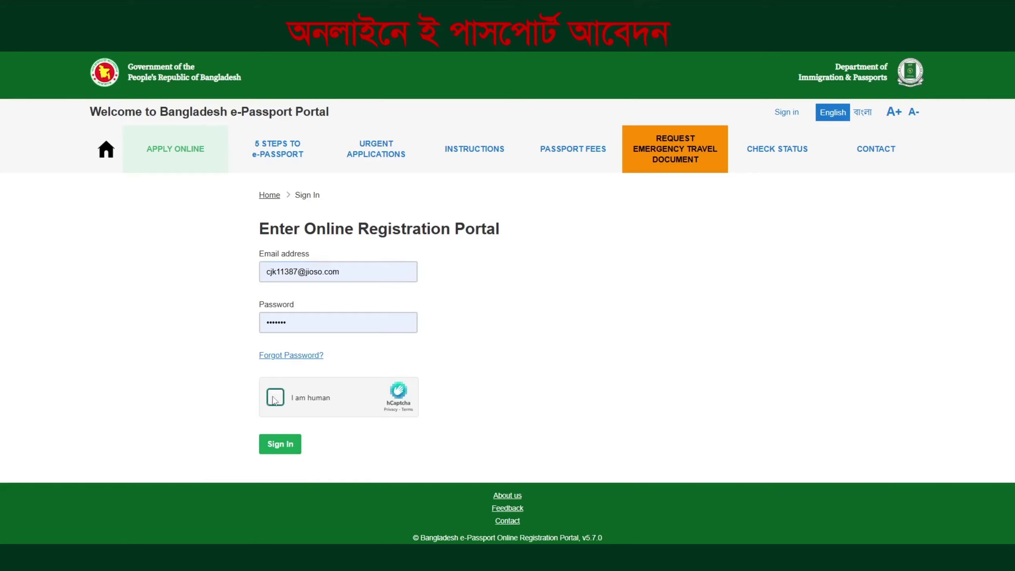
{"action": "left_click", "coordinate": [270, 446]}
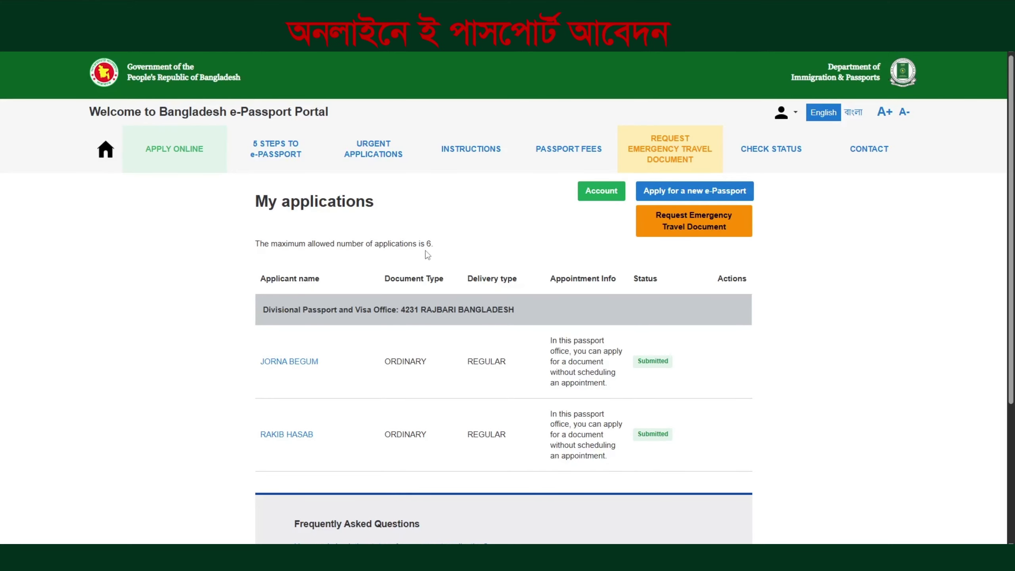
{"action": "left_click_drag", "start_coordinate": [266, 250], "coordinate": [449, 248]}
{"action": "left_click", "coordinate": [449, 249]}
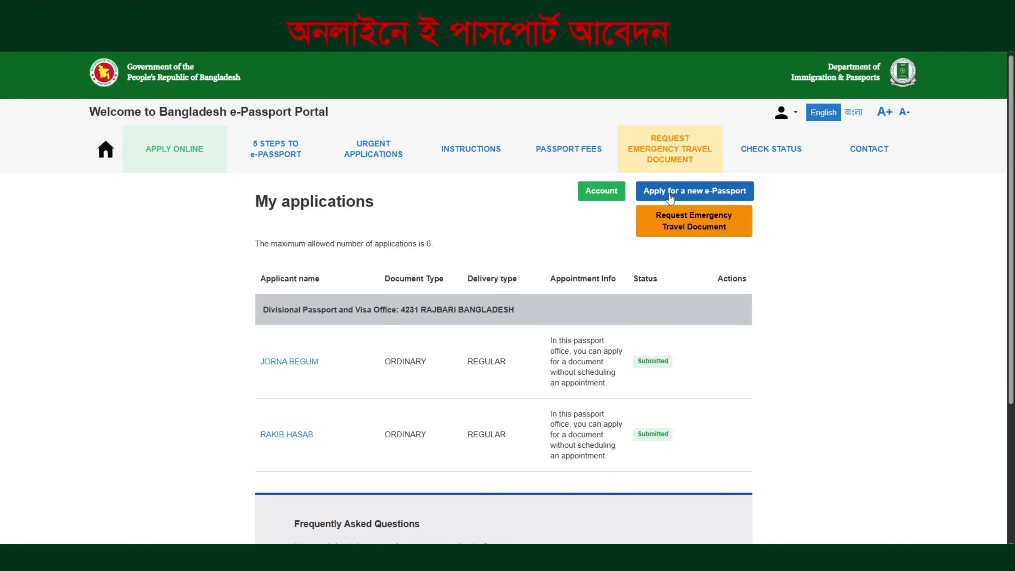
Start a new Ordinary Passport application with MALE gender and the applicant's given name and surname
{"action": "left_click", "coordinate": [670, 197]}
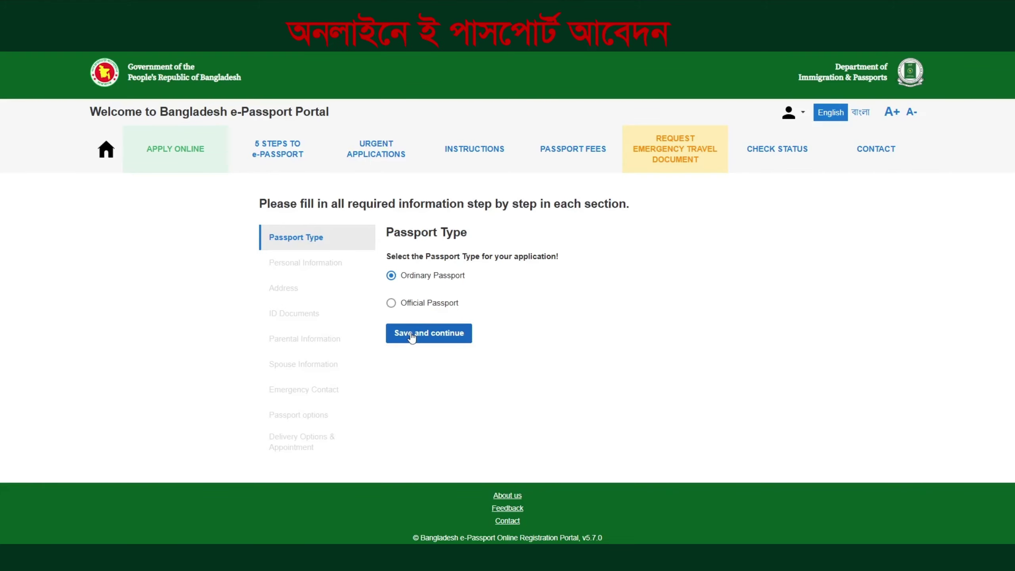
{"action": "left_click", "coordinate": [412, 334]}
{"action": "left_click", "coordinate": [416, 330]}
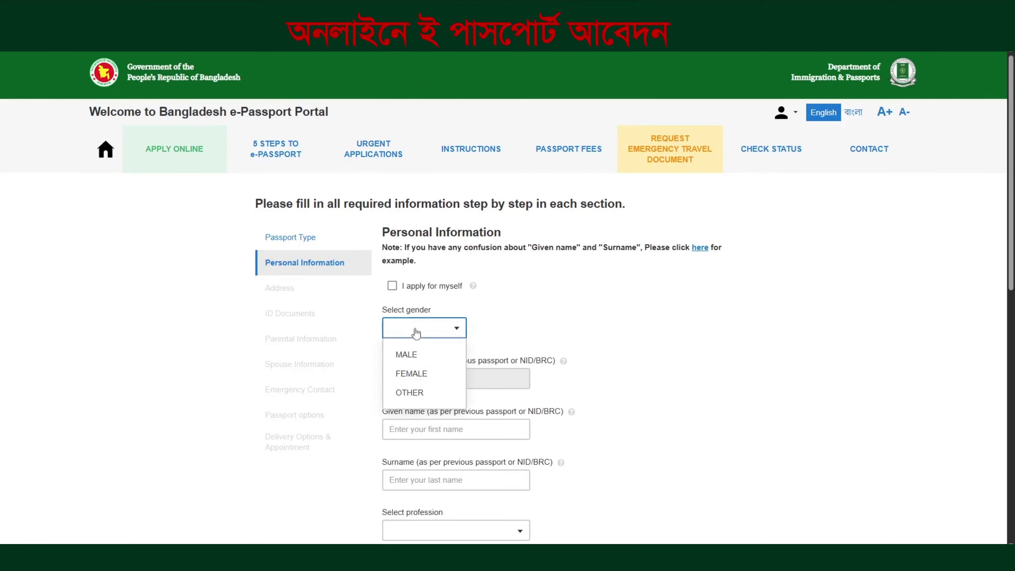
{"action": "left_click", "coordinate": [407, 354]}
{"action": "left_click", "coordinate": [414, 428]}
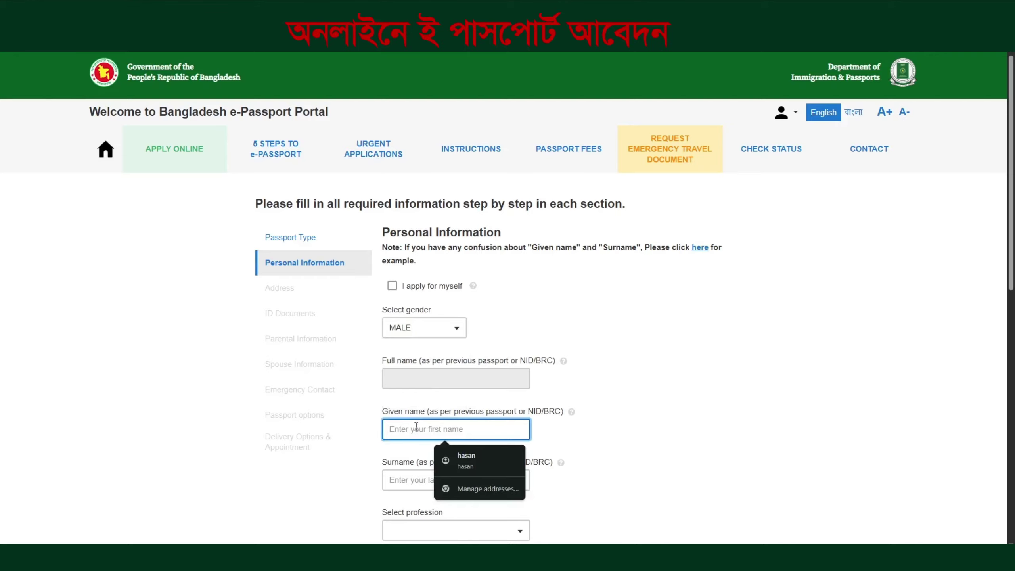
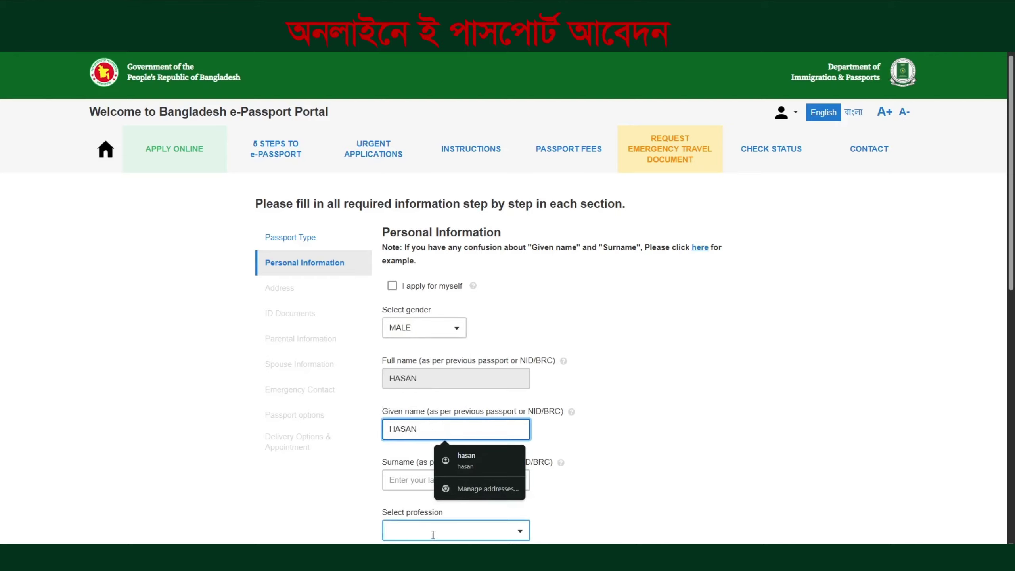
{"action": "left_click", "coordinate": [422, 480]}
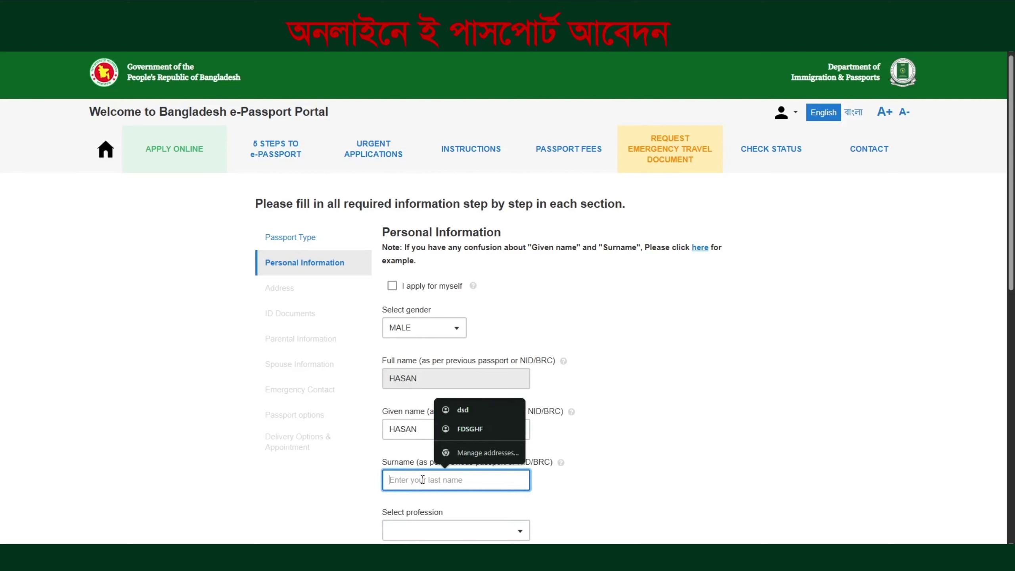
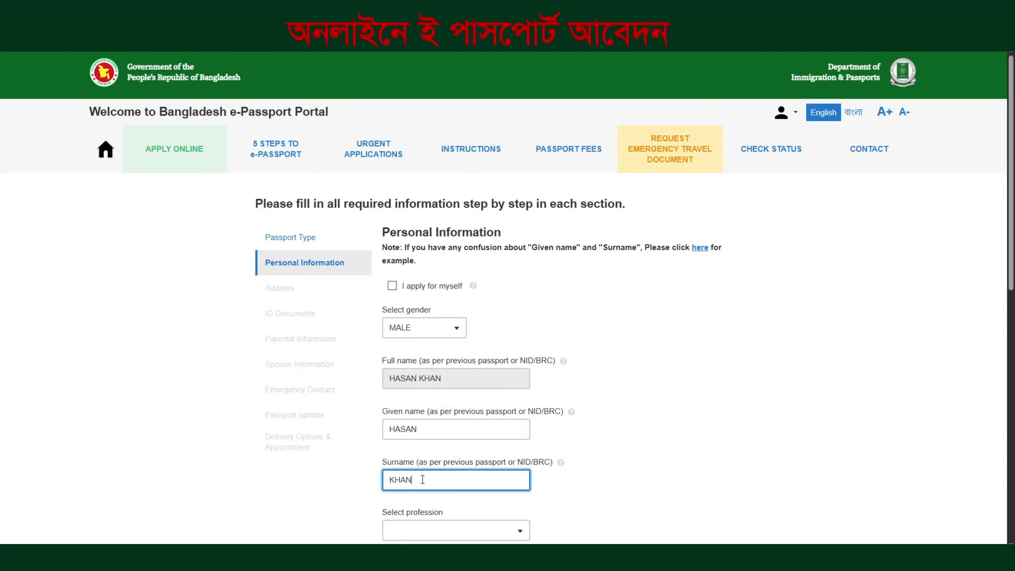
Set profession to BUSINESS, religion to ISLAM, and enter the applicant's mobile number
{"action": "scroll", "coordinate": [473, 488], "scroll_direction": "down", "scroll_amount": 4}
{"action": "left_click", "coordinate": [423, 373]}
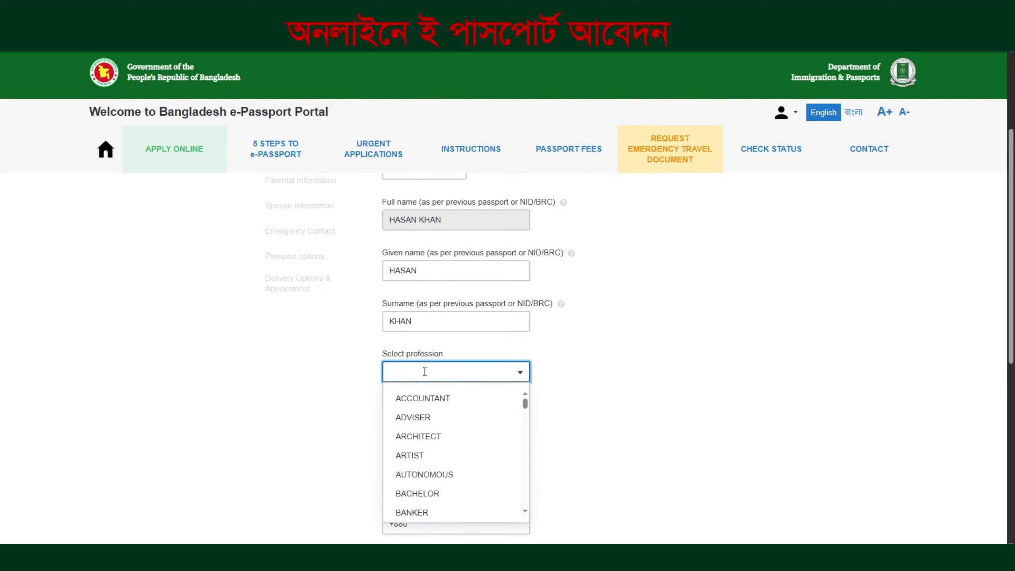
{"action": "type", "text": "B"}
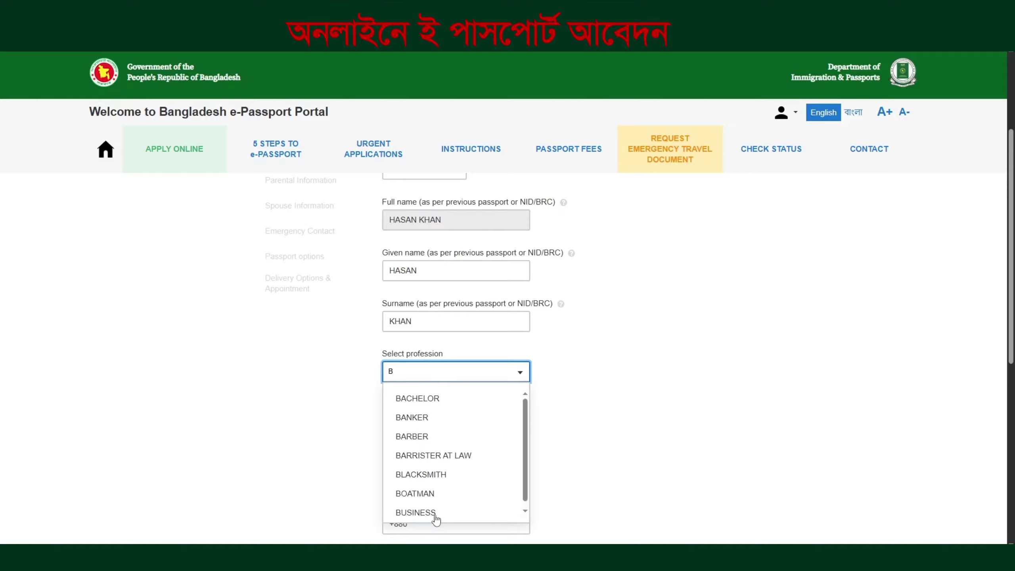
{"action": "left_click", "coordinate": [435, 513]}
{"action": "left_click", "coordinate": [435, 425]}
{"action": "left_click", "coordinate": [436, 347]}
{"action": "scroll", "coordinate": [436, 351], "scroll_direction": "down", "scroll_amount": 3}
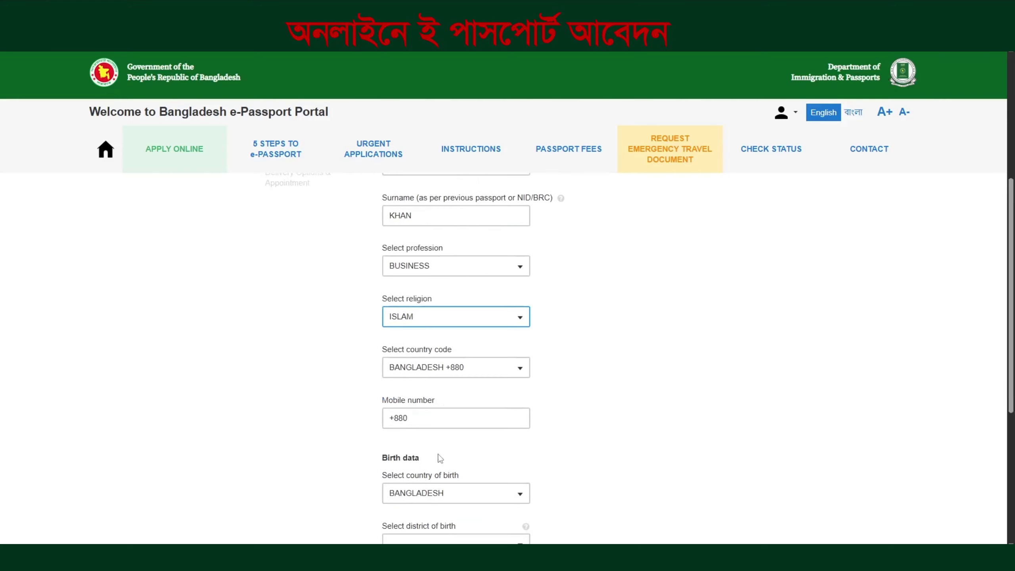
{"action": "left_click", "coordinate": [446, 419]}
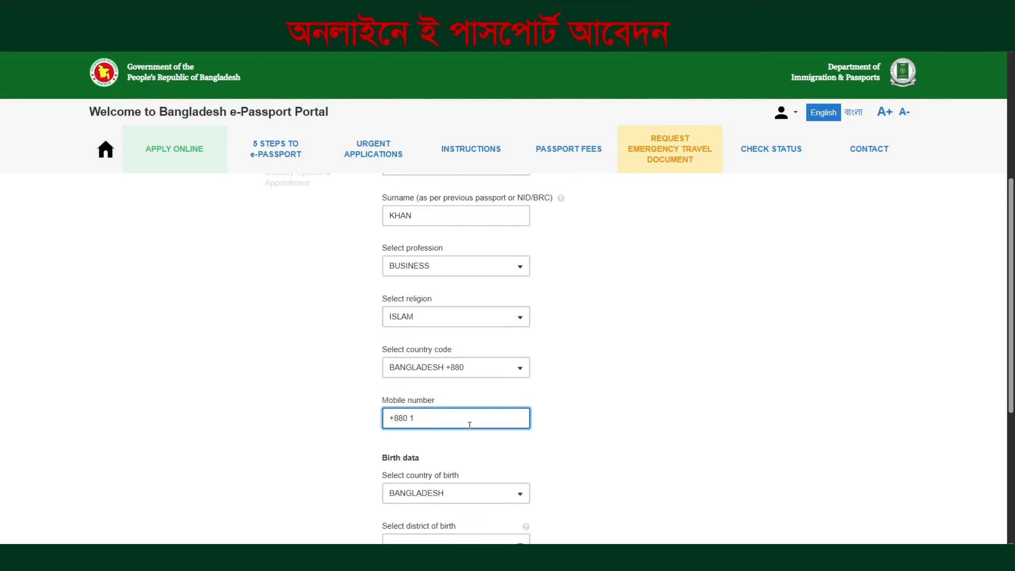
{"action": "scroll", "coordinate": [470, 425], "scroll_direction": "down", "scroll_amount": 3}
{"action": "left_click", "coordinate": [442, 441]}
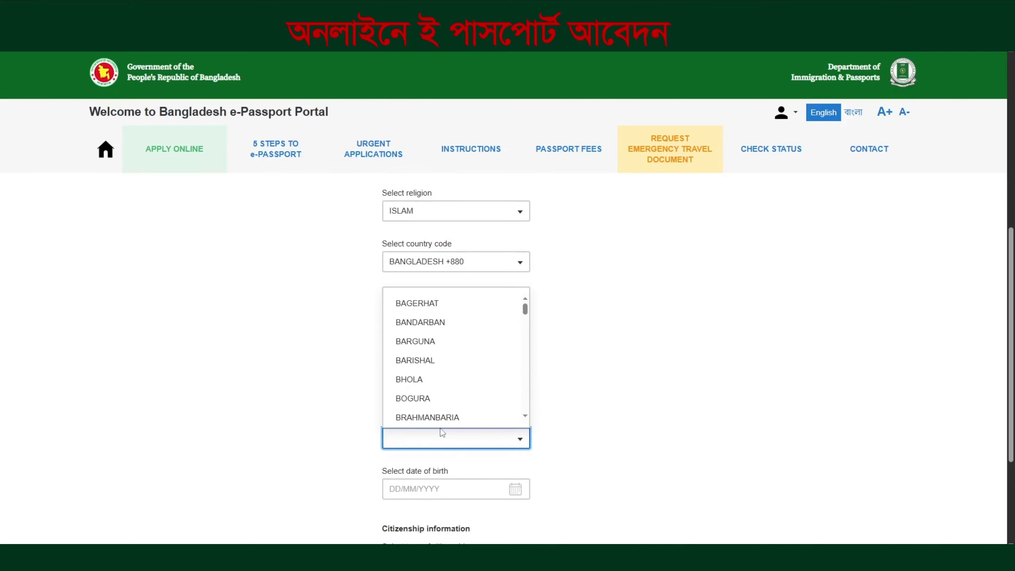
{"action": "type", "text": "R"}
{"action": "left_click", "coordinate": [425, 357]}
{"action": "scroll", "coordinate": [424, 360], "scroll_direction": "down", "scroll_amount": 3}
{"action": "left_click", "coordinate": [415, 384]}
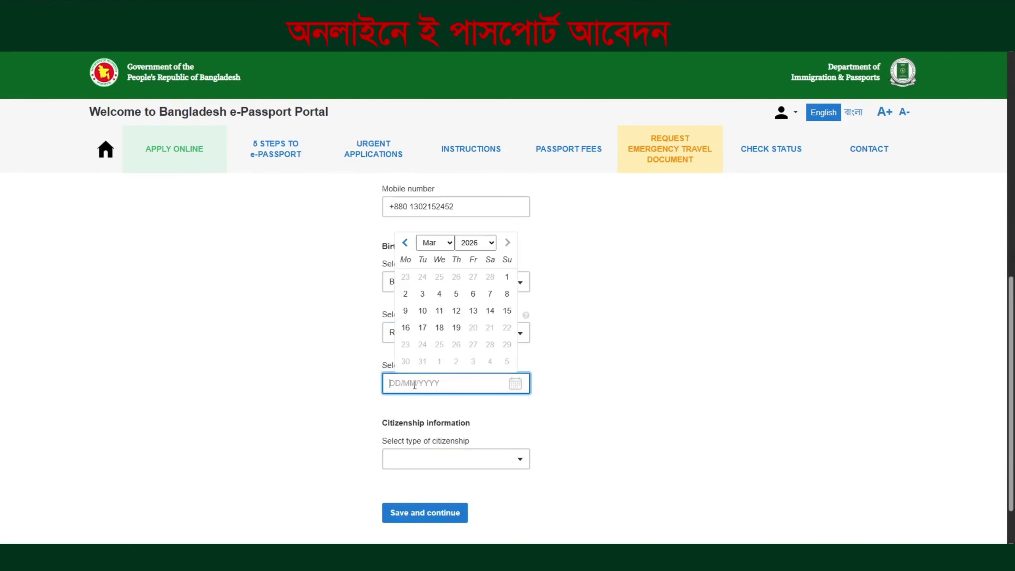
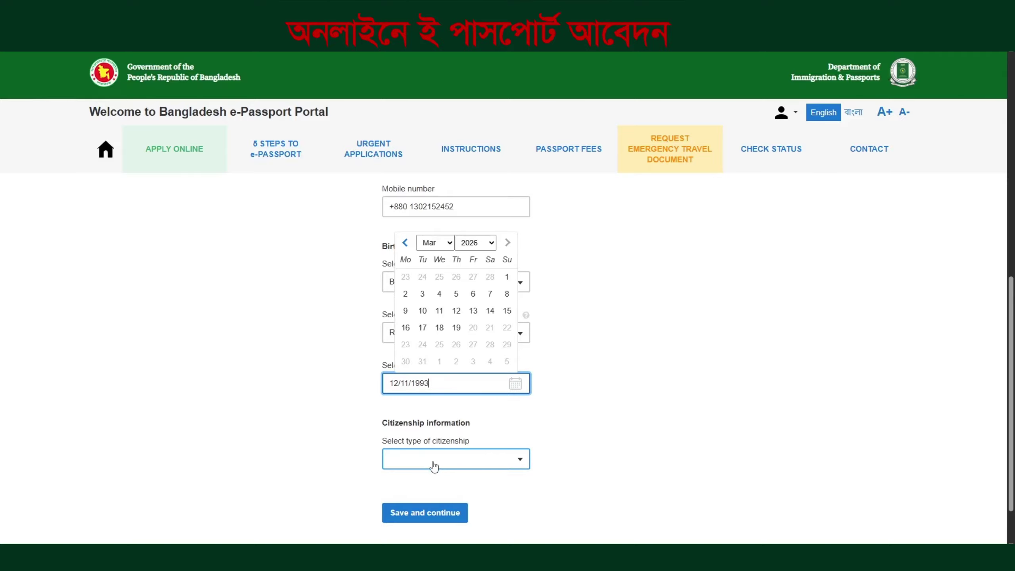
{"action": "left_click", "coordinate": [434, 464]}
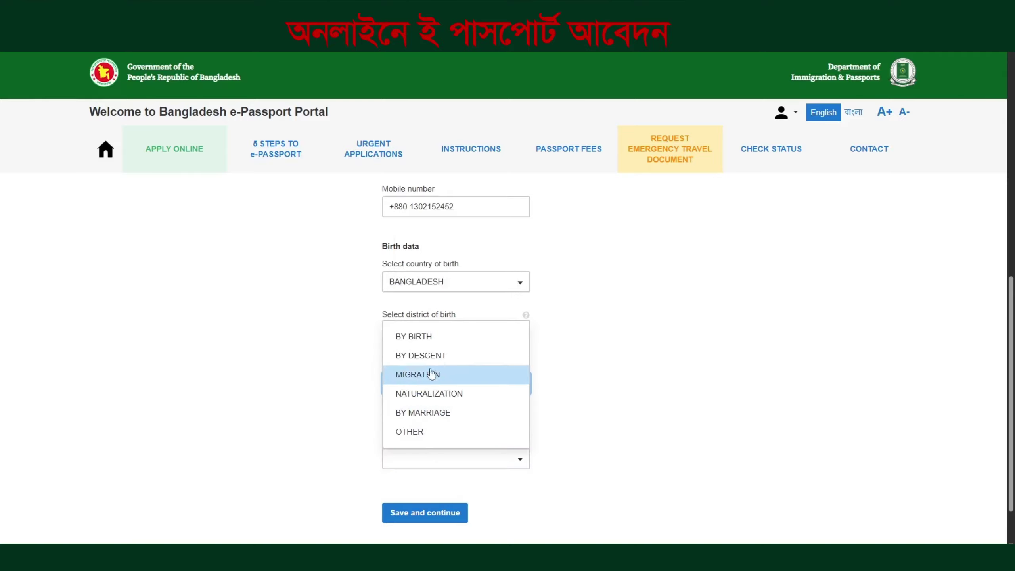
{"action": "left_click", "coordinate": [428, 339]}
{"action": "left_click", "coordinate": [423, 515]}
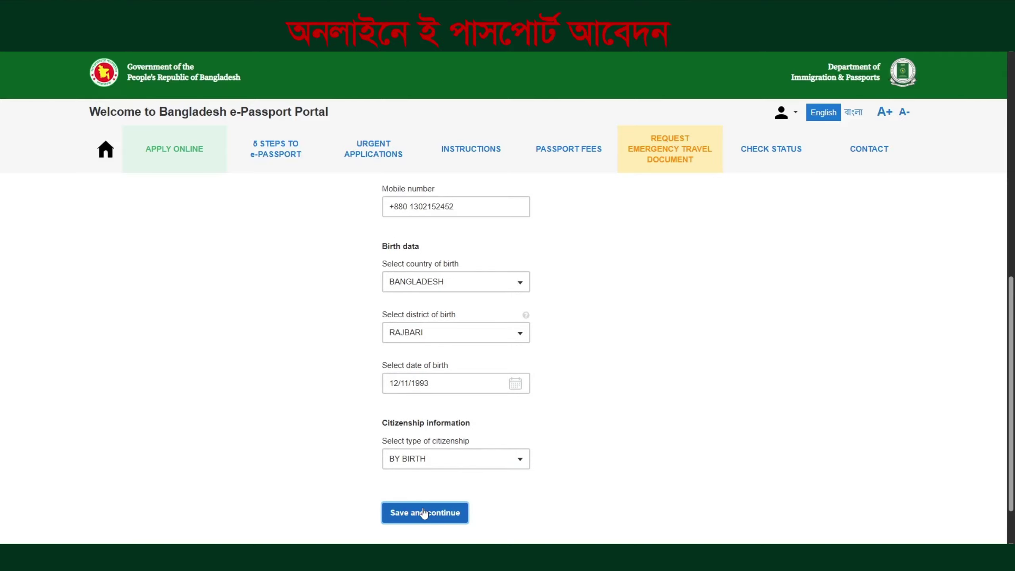
{"action": "left_click", "coordinate": [419, 312]}
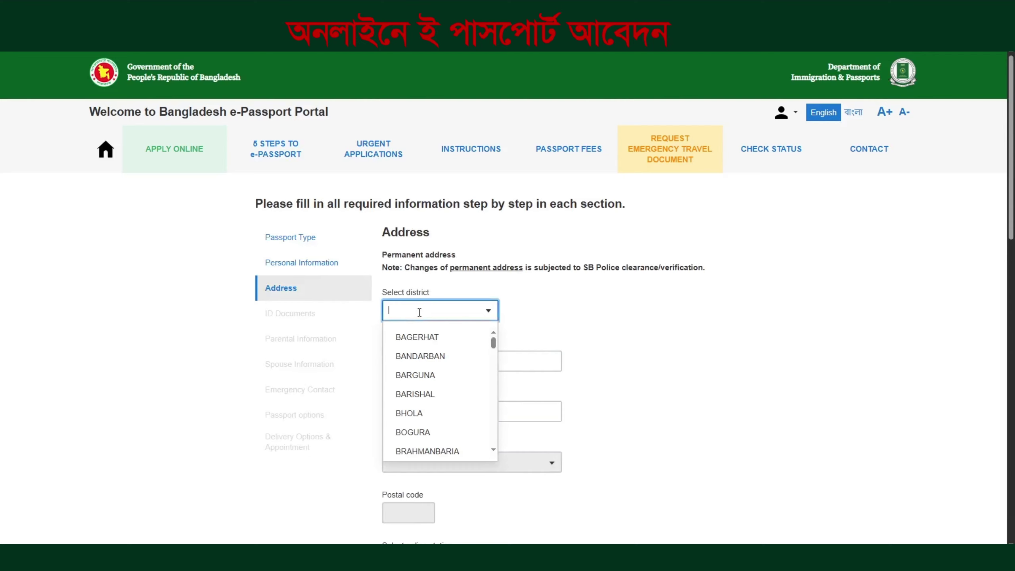
Set the permanent district to RAJBARI, enter the city or village, and pick RAJBARI SADAR post office
{"action": "type", "text": "ra"}
{"action": "left_click", "coordinate": [416, 336]}
{"action": "left_click", "coordinate": [439, 362]}
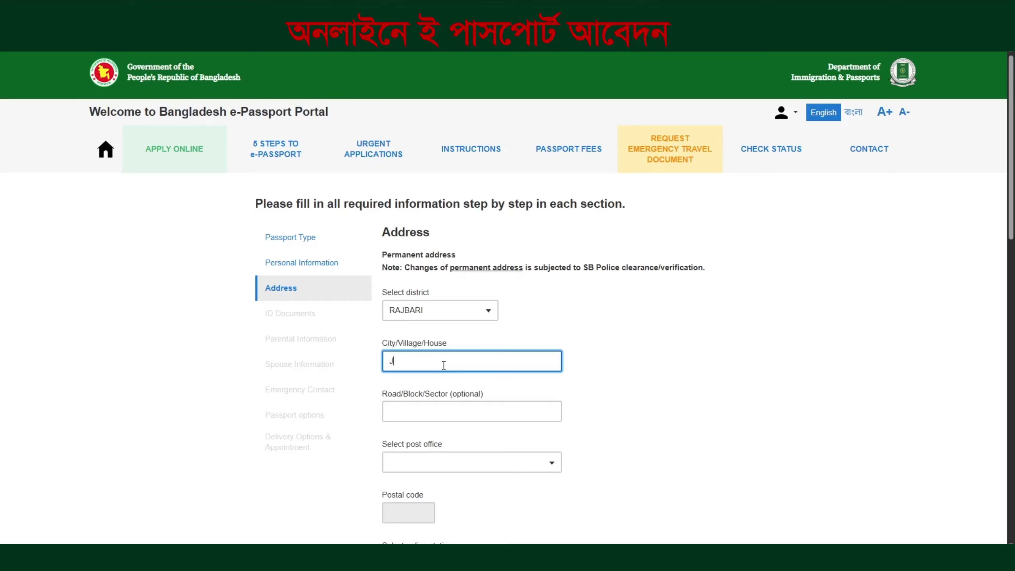
{"action": "type", "text": "ALDIA"}
{"action": "left_click", "coordinate": [435, 462]}
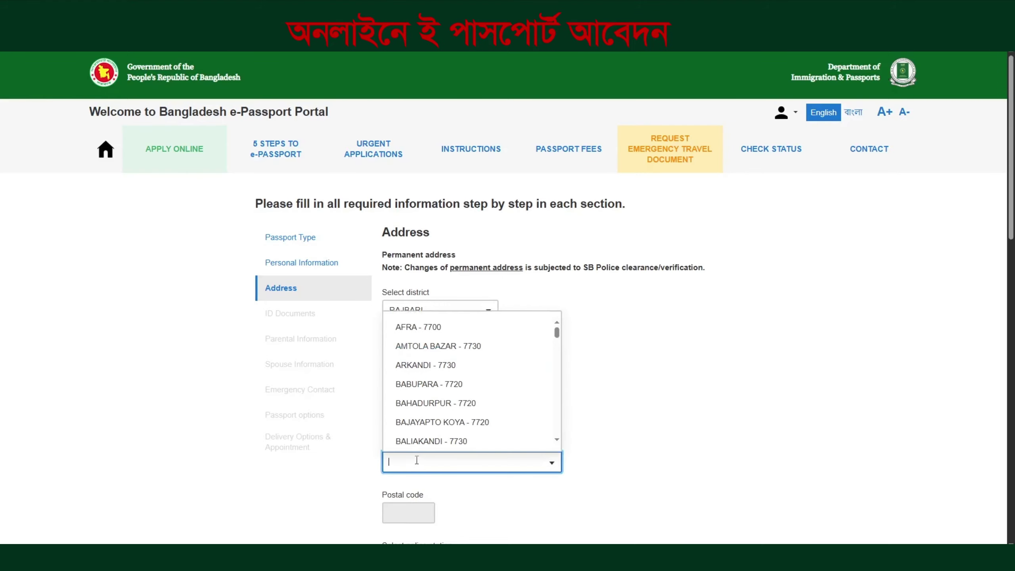
{"action": "type", "text": "RAJ"}
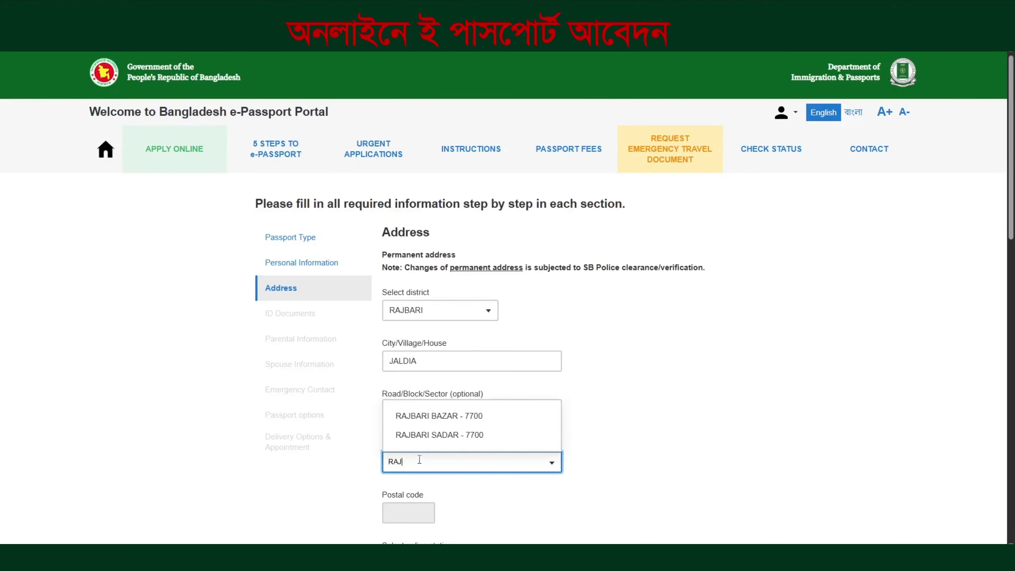
{"action": "left_click", "coordinate": [423, 435]}
Choose RAJBARI SADAR police station, mark present address same as permanent, and save
{"action": "scroll", "coordinate": [426, 430], "scroll_direction": "down", "scroll_amount": 2}
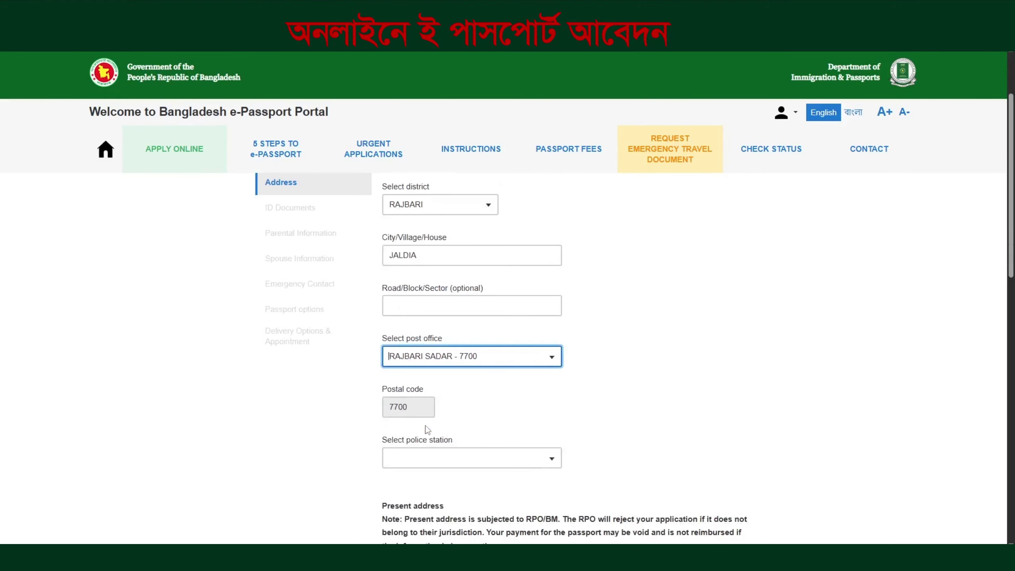
{"action": "scroll", "coordinate": [430, 430], "scroll_direction": "down", "scroll_amount": 1}
{"action": "left_click", "coordinate": [422, 410]}
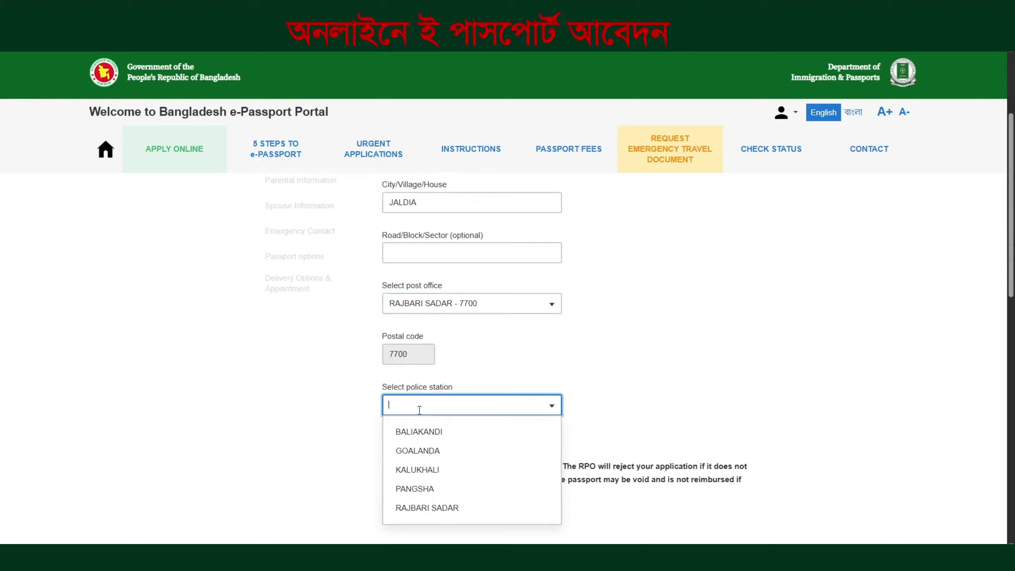
{"action": "left_click", "coordinate": [418, 508]}
{"action": "scroll", "coordinate": [423, 485], "scroll_direction": "down", "scroll_amount": 1}
{"action": "left_click", "coordinate": [415, 464]}
{"action": "scroll", "coordinate": [416, 461], "scroll_direction": "down", "scroll_amount": 8}
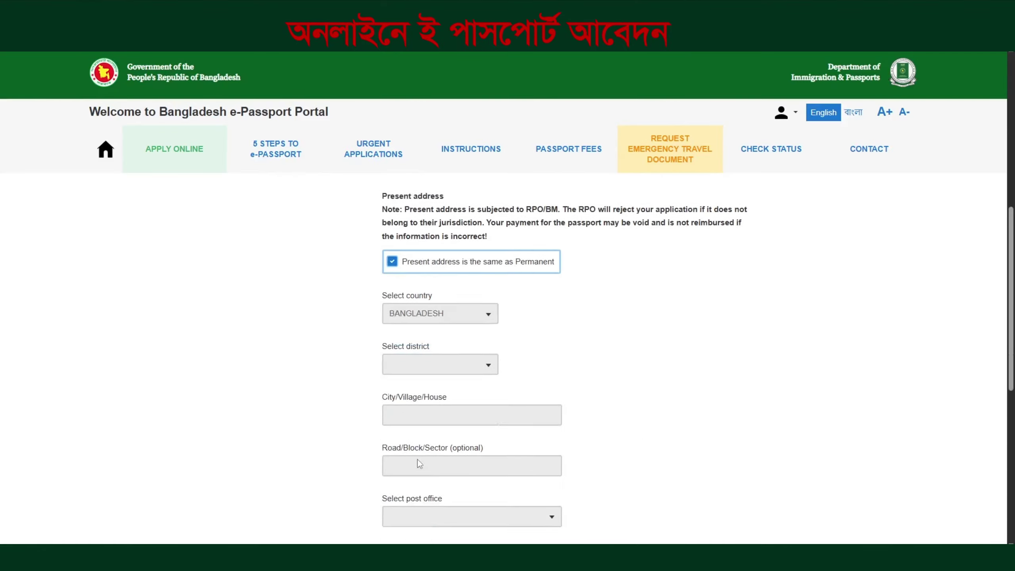
{"action": "scroll", "coordinate": [416, 461], "scroll_direction": "down", "scroll_amount": 2}
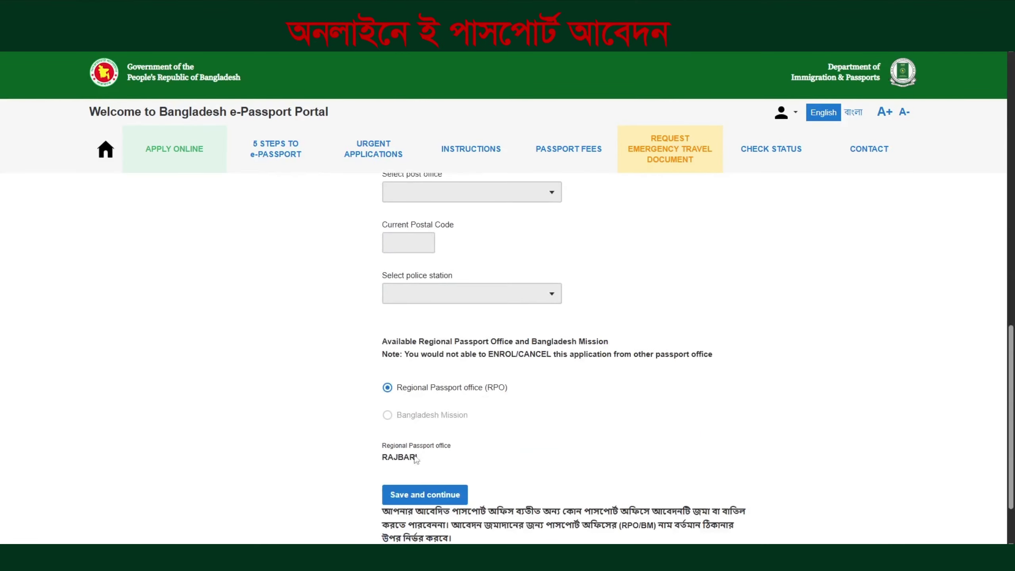
{"action": "left_click", "coordinate": [424, 494]}
{"action": "left_click", "coordinate": [430, 323]}
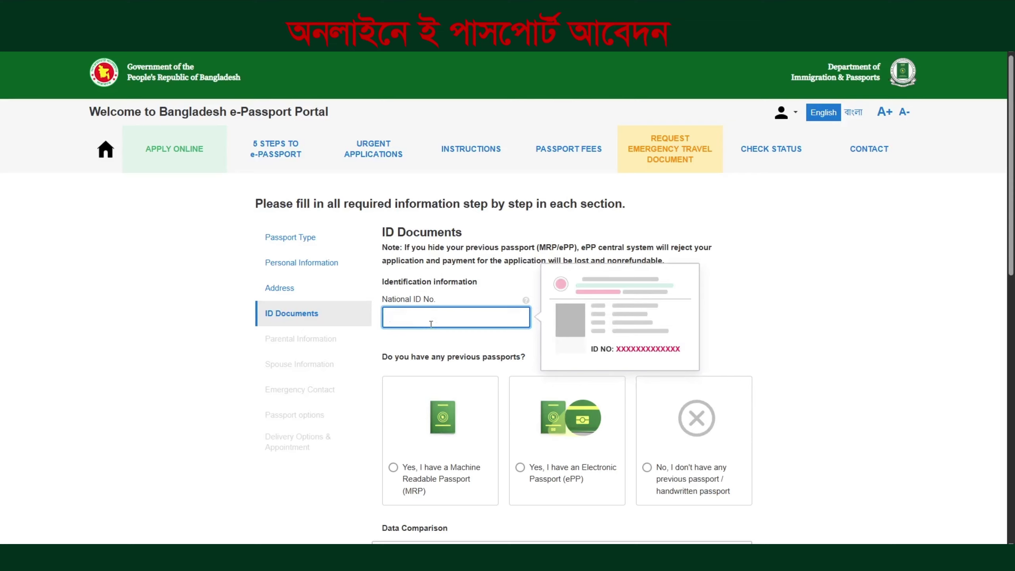
Enter the applicant's National ID number and declare no previous passport
{"action": "left_click", "coordinate": [549, 289]}
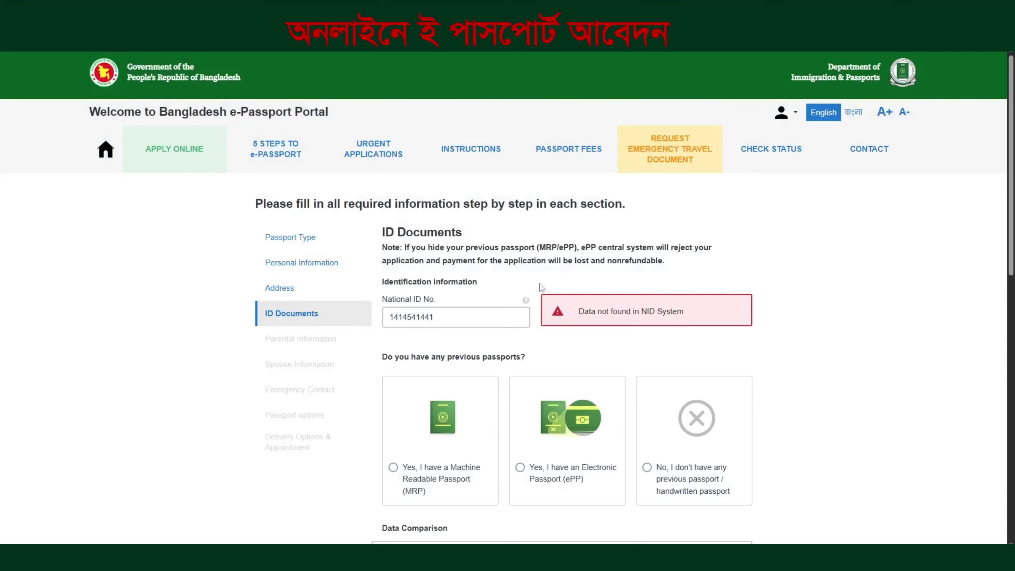
{"action": "scroll", "coordinate": [542, 288], "scroll_direction": "down", "scroll_amount": 3}
{"action": "left_click", "coordinate": [647, 311]}
{"action": "scroll", "coordinate": [484, 310], "scroll_direction": "down", "scroll_amount": 5}
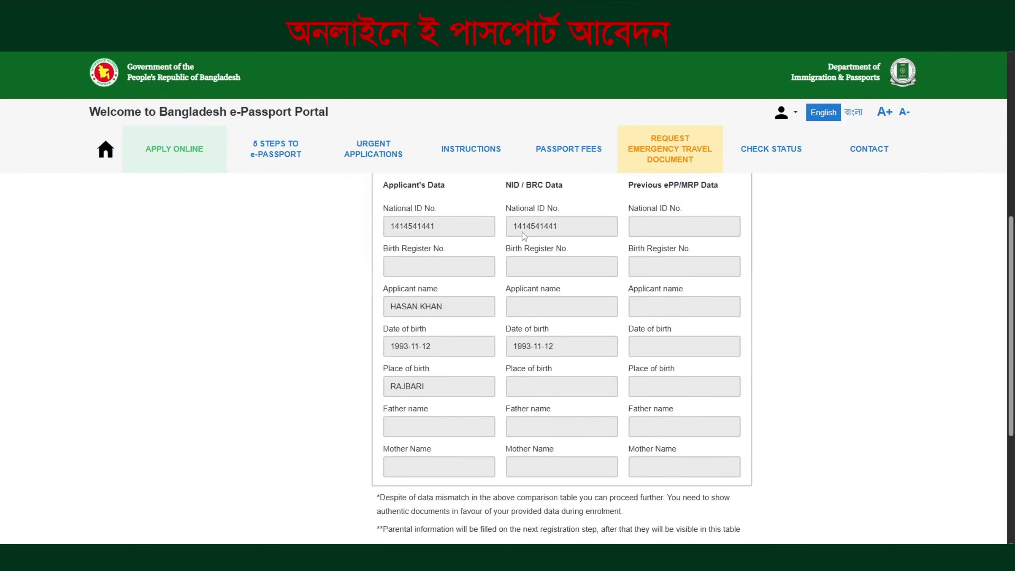
Re-select the entered National ID and re-verify it against the NID System
{"action": "left_click_drag", "start_coordinate": [513, 226], "coordinate": [528, 293]}
{"action": "left_click_drag", "start_coordinate": [514, 226], "coordinate": [555, 226]}
{"action": "scroll", "coordinate": [581, 460], "scroll_direction": "up", "scroll_amount": 8}
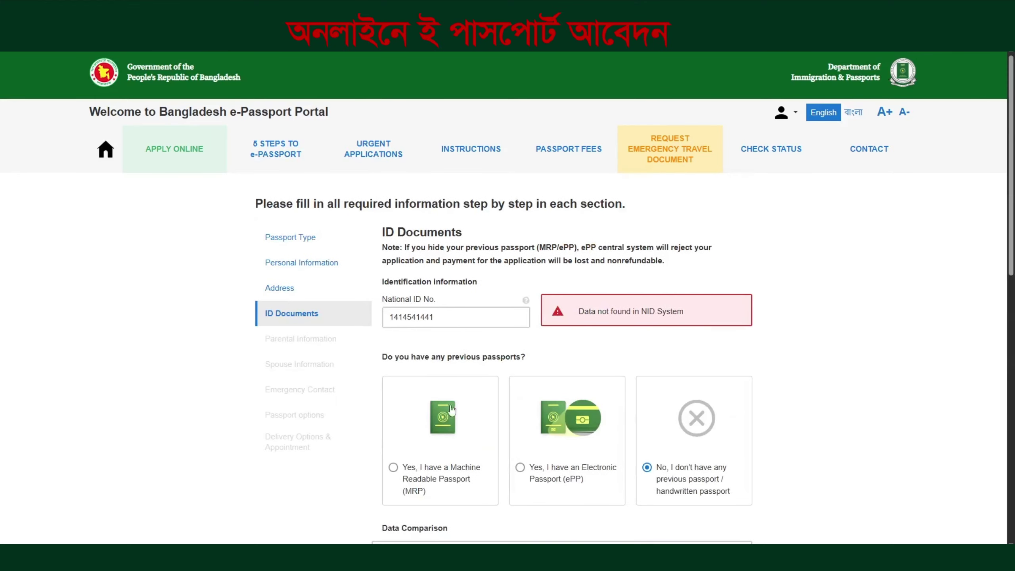
{"action": "double_click", "coordinate": [451, 320]}
{"action": "left_click", "coordinate": [573, 312]}
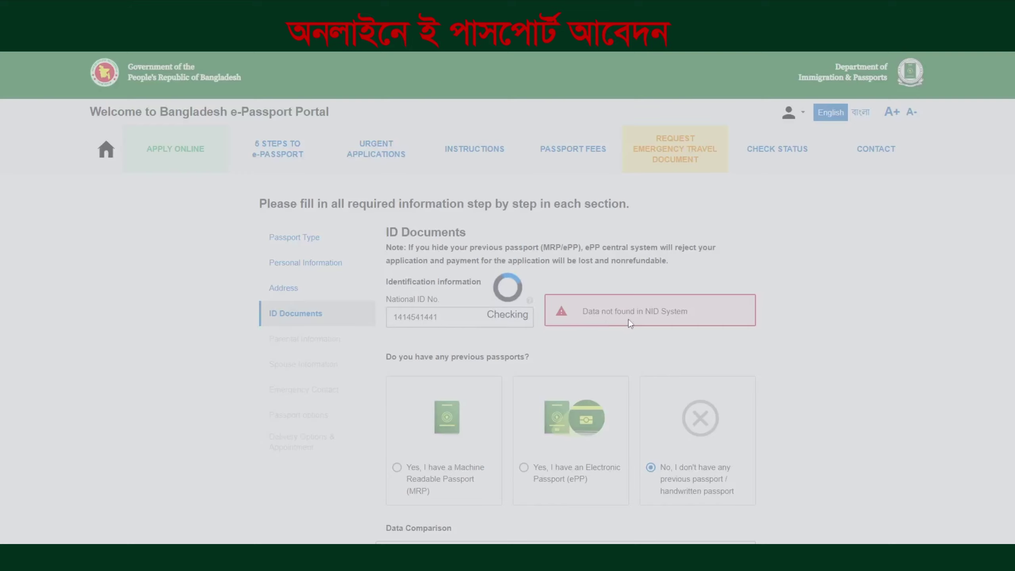
{"action": "scroll", "coordinate": [596, 360], "scroll_direction": "down", "scroll_amount": 10}
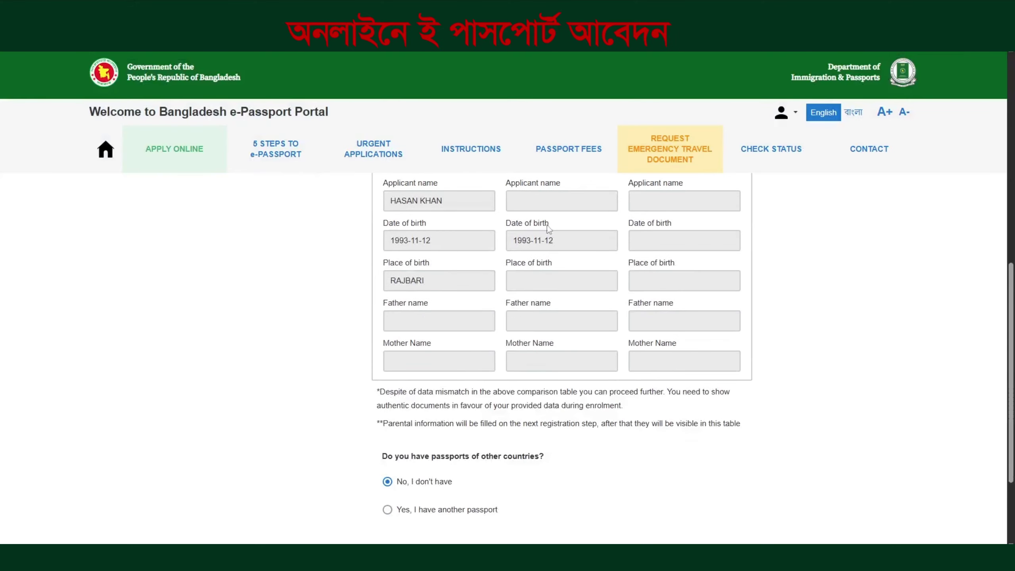
{"action": "scroll", "coordinate": [524, 341], "scroll_direction": "up", "scroll_amount": 4}
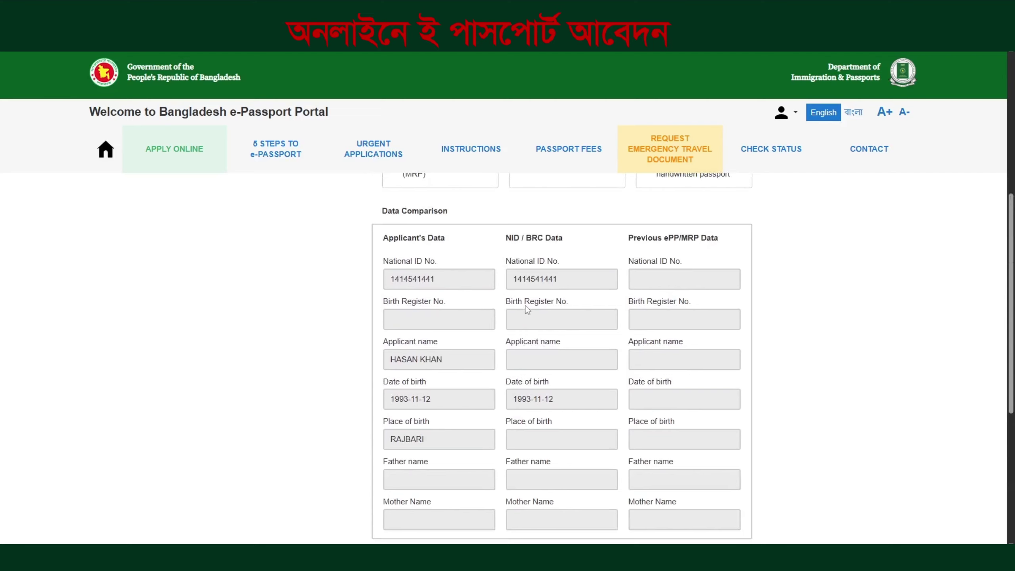
{"action": "scroll", "coordinate": [526, 305], "scroll_direction": "up", "scroll_amount": 7}
Try a previous ePP with reason EXPIRED, then switch back to no previous passport
{"action": "left_click", "coordinate": [520, 415]}
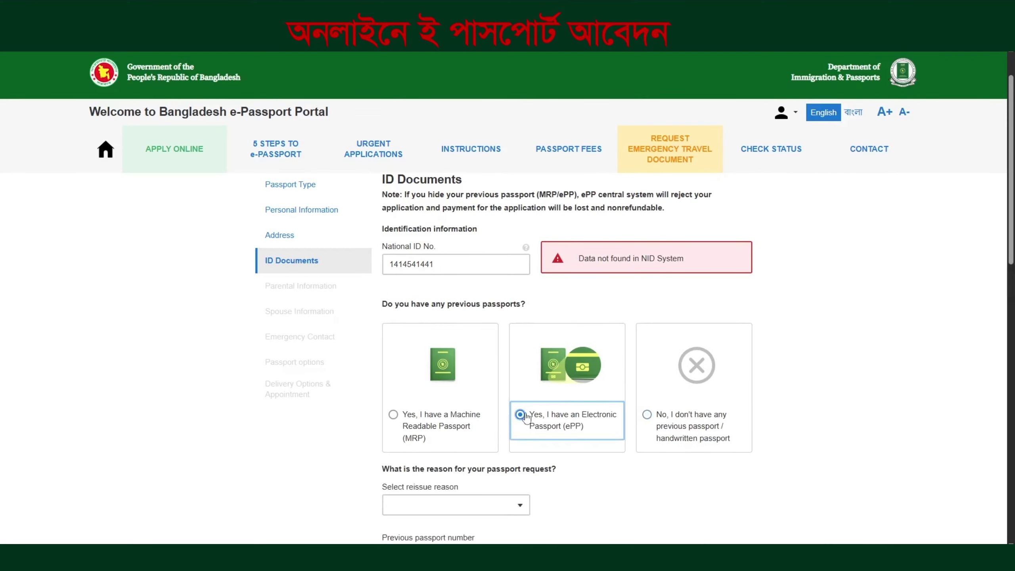
{"action": "scroll", "coordinate": [519, 416], "scroll_direction": "down", "scroll_amount": 3}
{"action": "left_click", "coordinate": [450, 399]}
{"action": "left_click", "coordinate": [427, 427]}
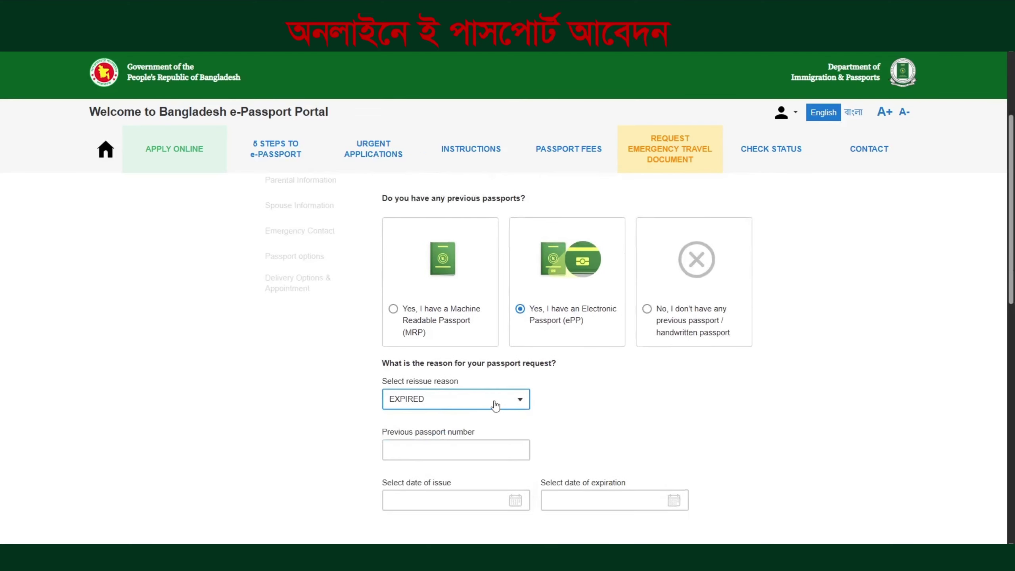
{"action": "scroll", "coordinate": [494, 403], "scroll_direction": "down", "scroll_amount": 3}
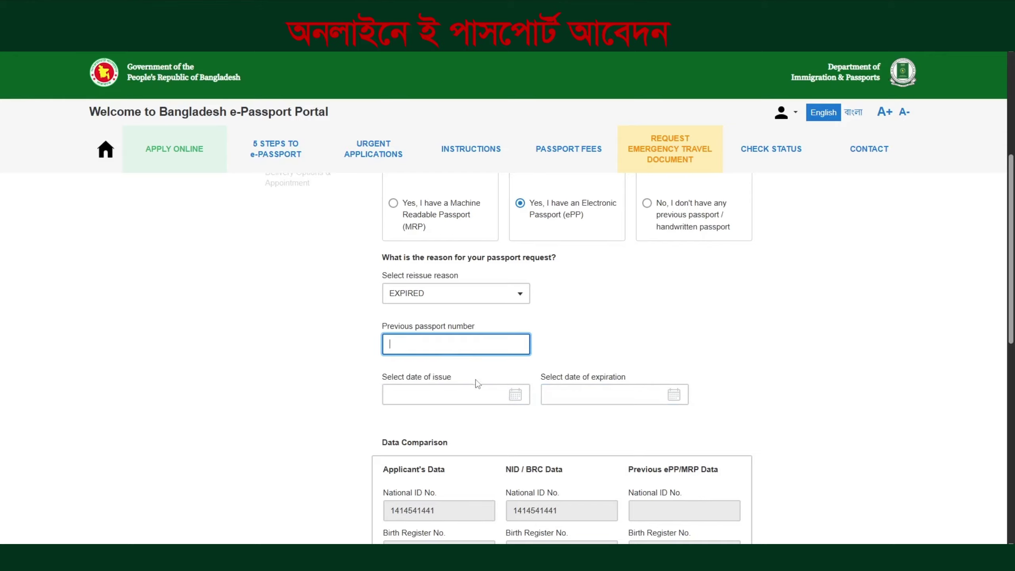
{"action": "scroll", "coordinate": [611, 425], "scroll_direction": "down", "scroll_amount": 3}
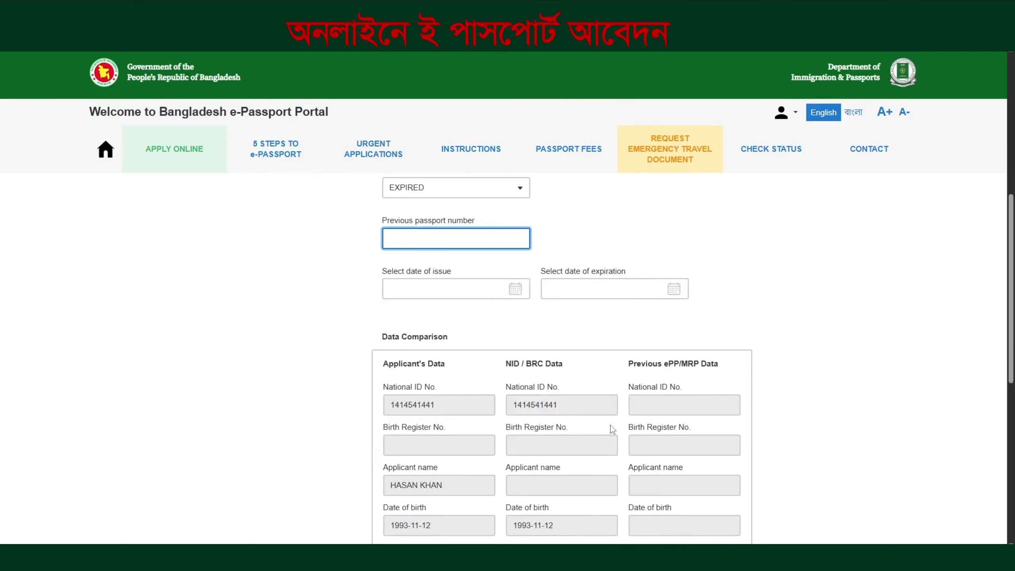
{"action": "left_click", "coordinate": [695, 398]}
{"action": "scroll", "coordinate": [677, 284], "scroll_direction": "down", "scroll_amount": 6}
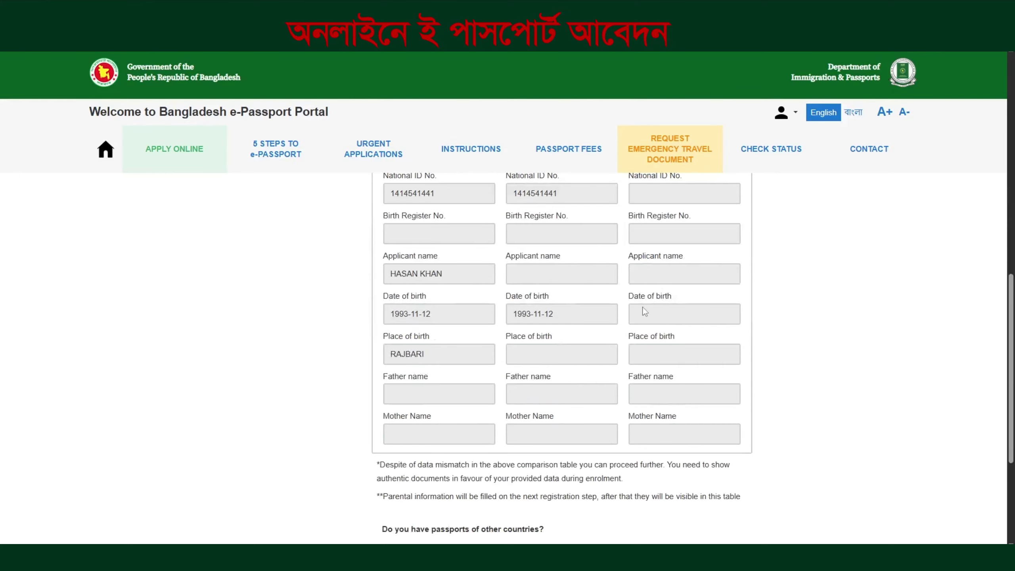
{"action": "scroll", "coordinate": [642, 308], "scroll_direction": "up", "scroll_amount": 12}
{"action": "scroll", "coordinate": [602, 323], "scroll_direction": "up", "scroll_amount": 5}
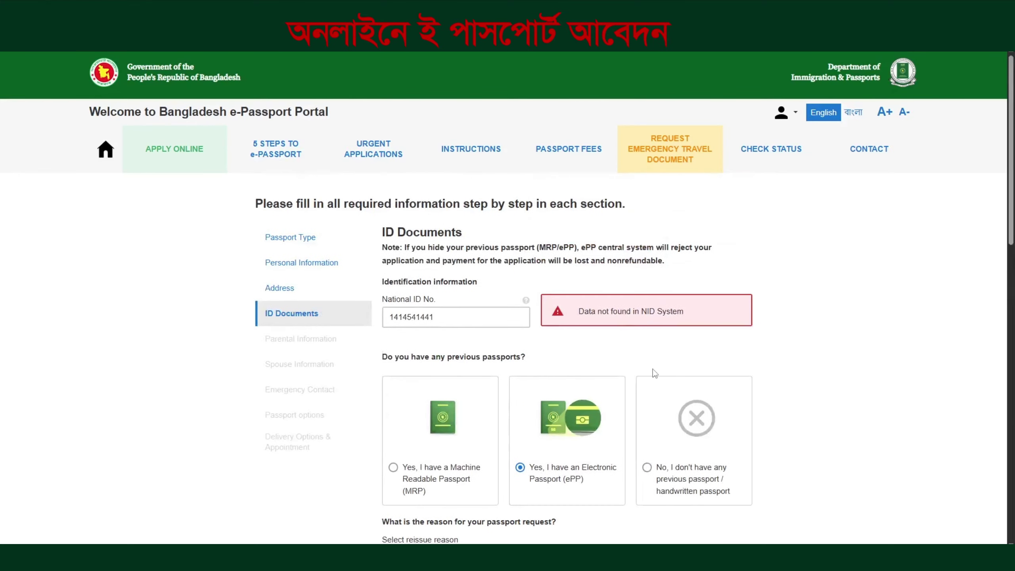
{"action": "left_click", "coordinate": [647, 471]}
{"action": "scroll", "coordinate": [637, 466], "scroll_direction": "down", "scroll_amount": 12}
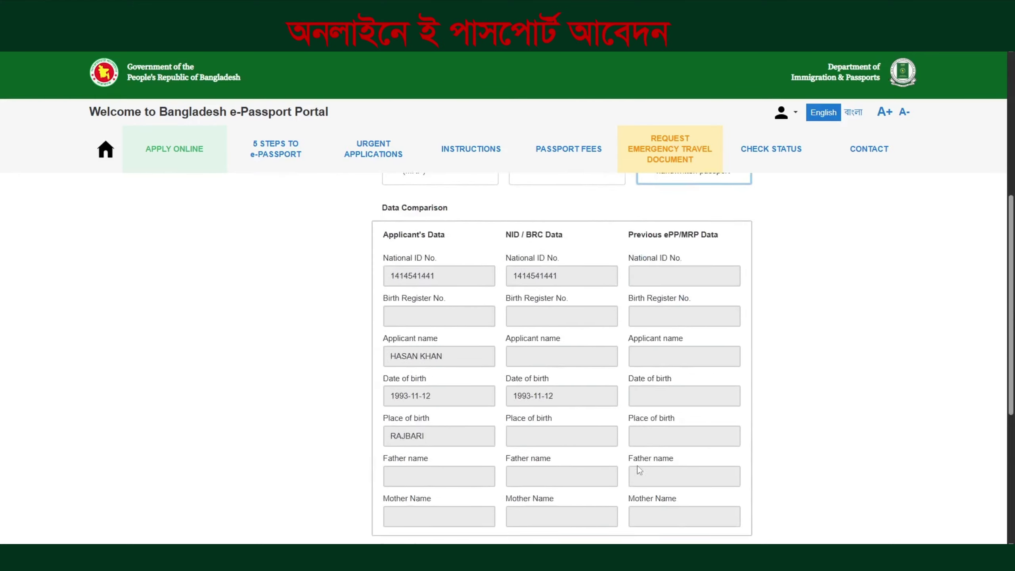
Save ID documents, then enter the father's name with FARMER profession and BANGLADESHI nationality
{"action": "left_click", "coordinate": [463, 426]}
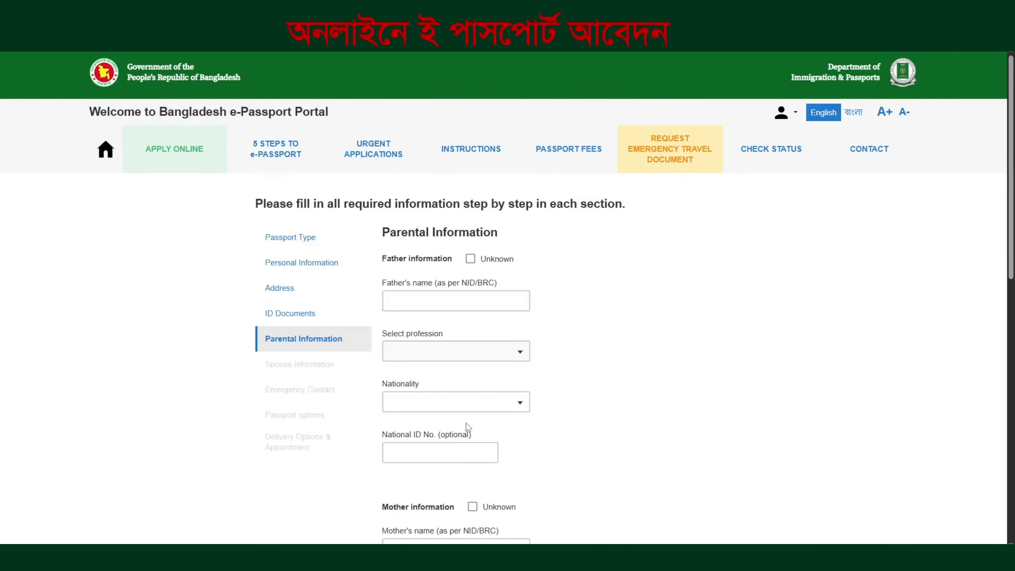
{"action": "left_click", "coordinate": [426, 306]}
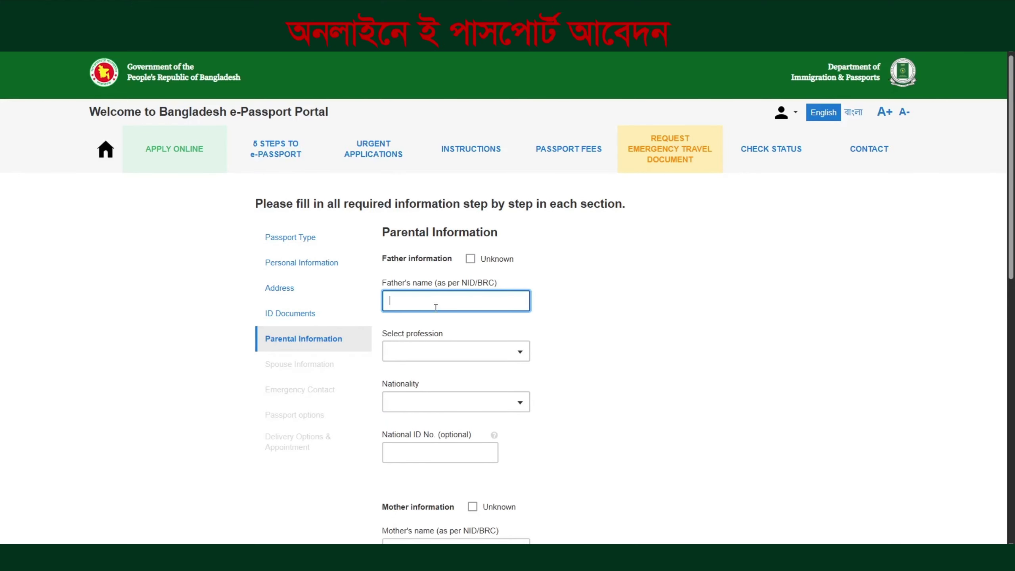
{"action": "type", "text": "RAK"}
{"action": "key", "text": "BackSpace"}
{"action": "type", "text": "B"}
{"action": "left_click", "coordinate": [427, 343]}
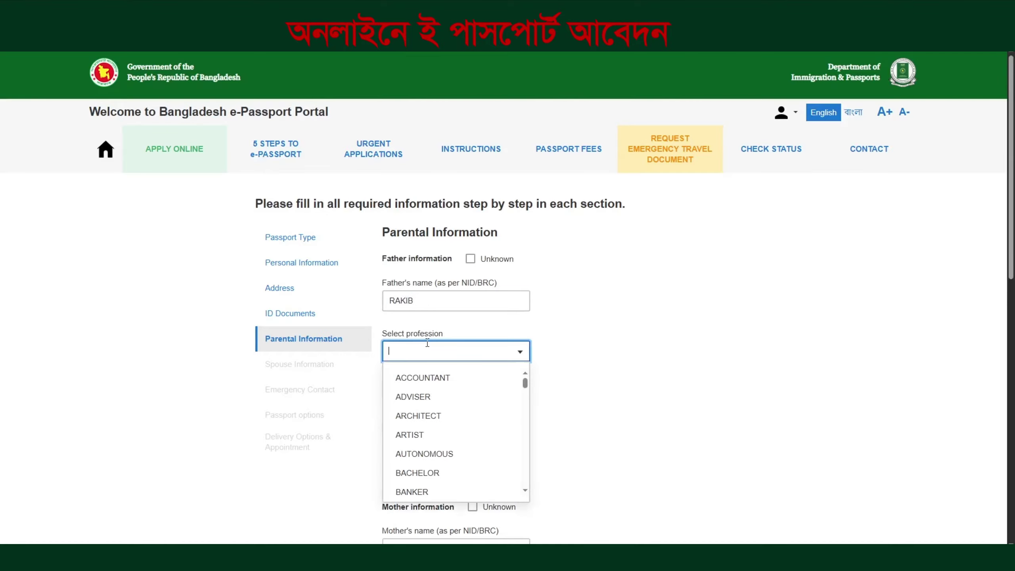
{"action": "type", "text": "F"}
{"action": "left_click", "coordinate": [414, 377]}
{"action": "left_click", "coordinate": [417, 396]}
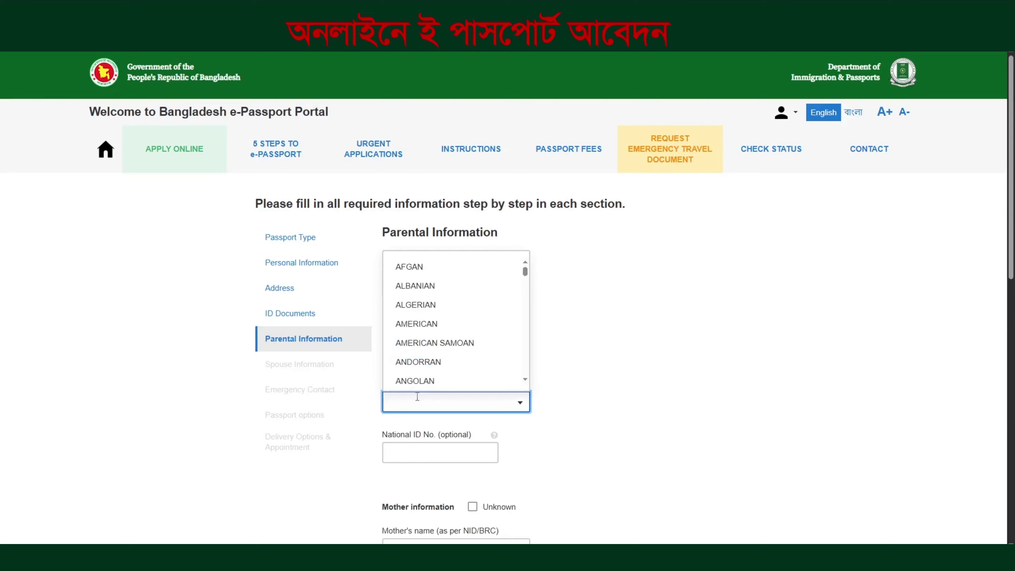
{"action": "type", "text": "B"}
{"action": "left_click", "coordinate": [424, 304]}
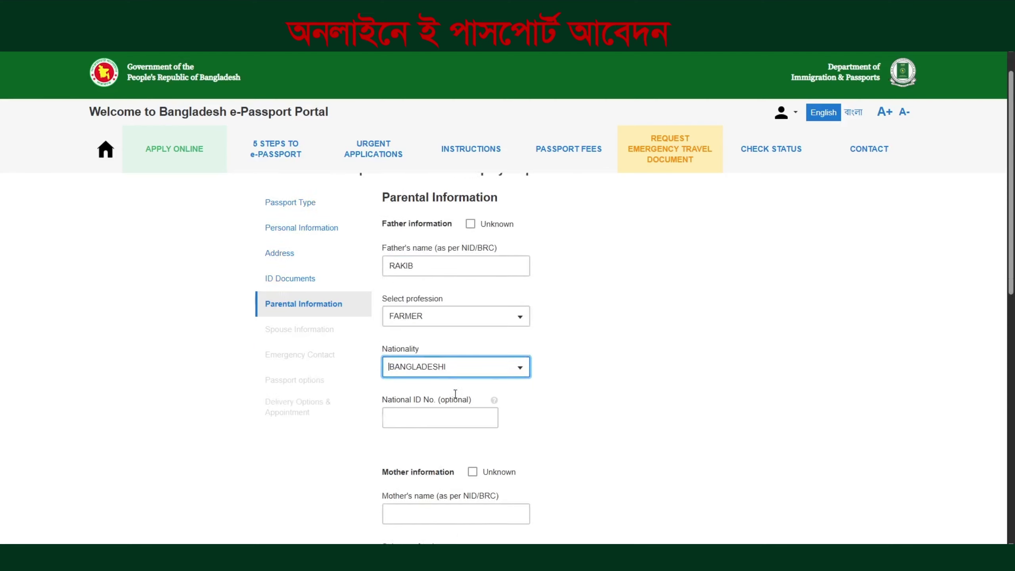
Enter the mother's name with HOUSE WIFE profession and BANGLADESHI nationality
{"action": "scroll", "coordinate": [455, 394], "scroll_direction": "down", "scroll_amount": 3}
{"action": "left_click", "coordinate": [428, 391]}
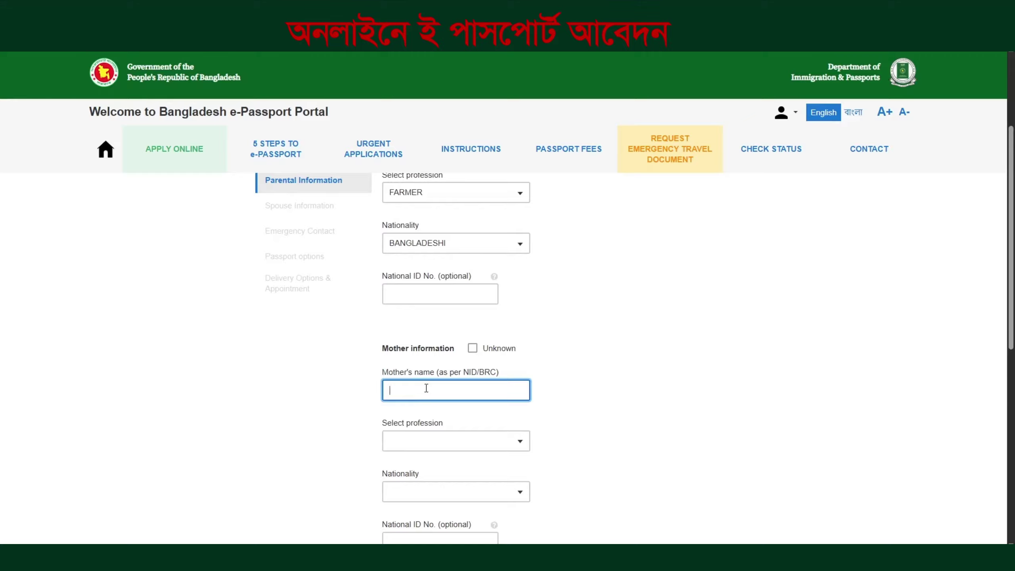
{"action": "type", "text": "RABEYA"}
{"action": "scroll", "coordinate": [468, 421], "scroll_direction": "down", "scroll_amount": 3}
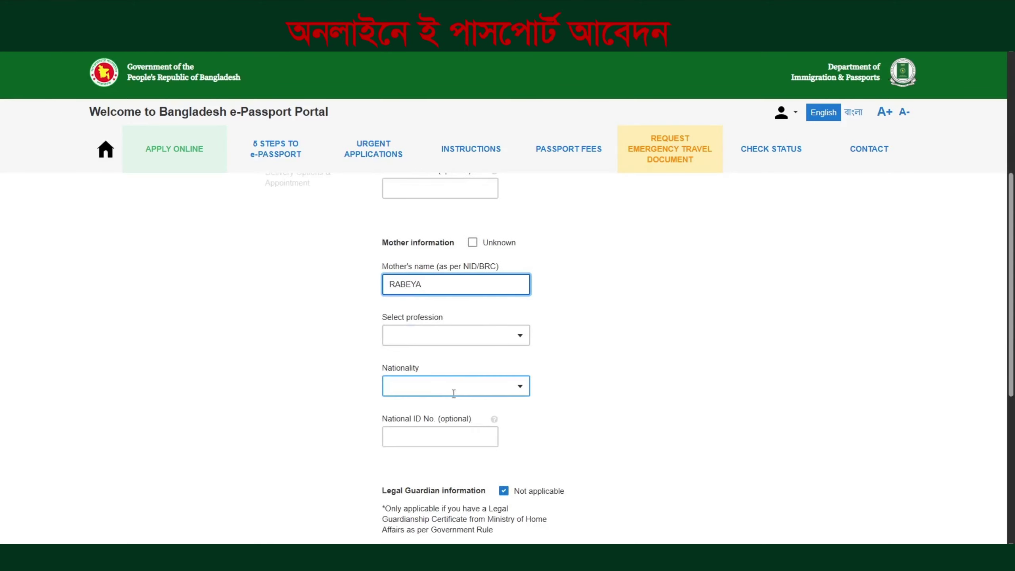
{"action": "left_click", "coordinate": [438, 340]}
{"action": "type", "text": "H"}
{"action": "left_click", "coordinate": [430, 364]}
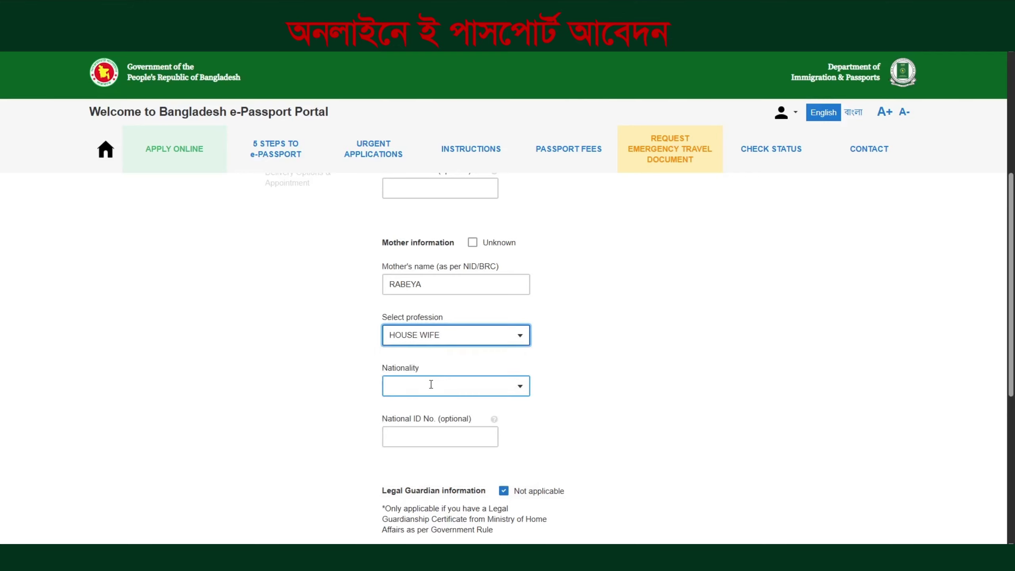
{"action": "left_click", "coordinate": [431, 386]}
{"action": "type", "text": "B"}
{"action": "left_click", "coordinate": [423, 450]}
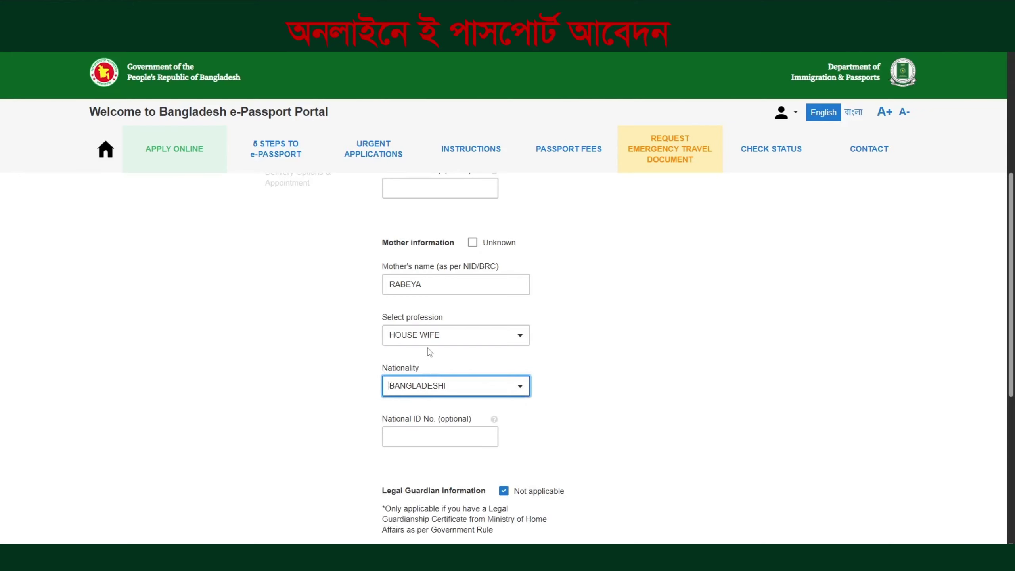
{"action": "scroll", "coordinate": [426, 340], "scroll_direction": "up", "scroll_amount": 7}
Review the father's name entry in the Parental Information form
{"action": "left_click", "coordinate": [388, 301]}
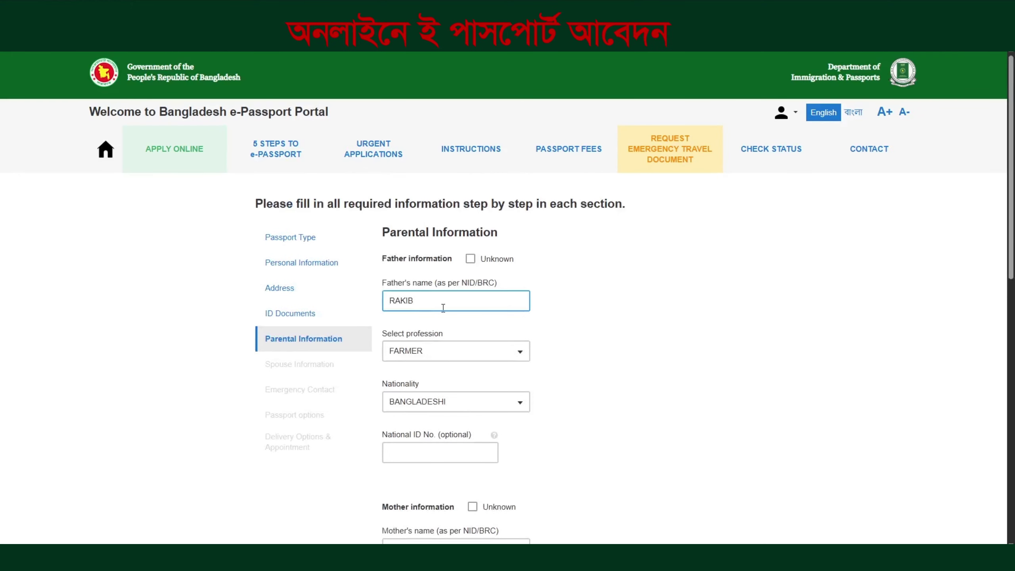
{"action": "left_click_drag", "start_coordinate": [383, 259], "coordinate": [454, 264]}
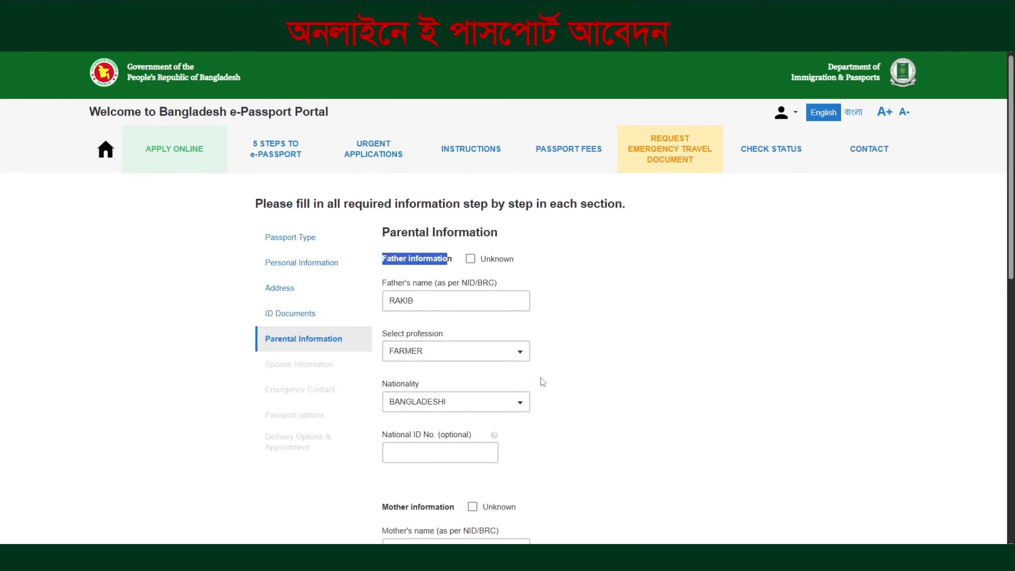
{"action": "scroll", "coordinate": [543, 382], "scroll_direction": "down", "scroll_amount": 3}
{"action": "left_click_drag", "start_coordinate": [378, 417], "coordinate": [442, 401]}
{"action": "left_click", "coordinate": [583, 421]}
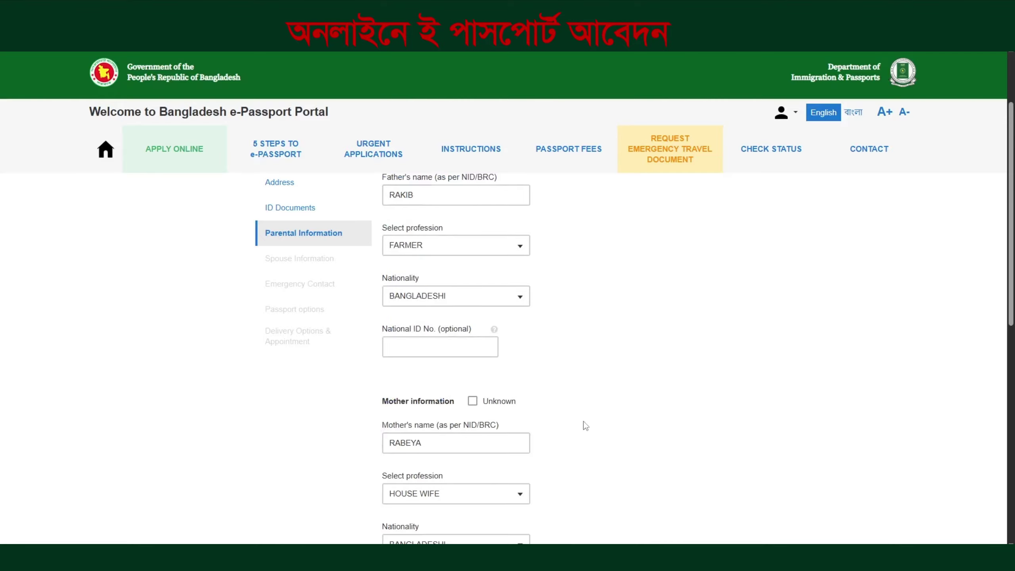
{"action": "scroll", "coordinate": [527, 412], "scroll_direction": "up", "scroll_amount": 2}
{"action": "scroll", "coordinate": [527, 409], "scroll_direction": "up", "scroll_amount": 1}
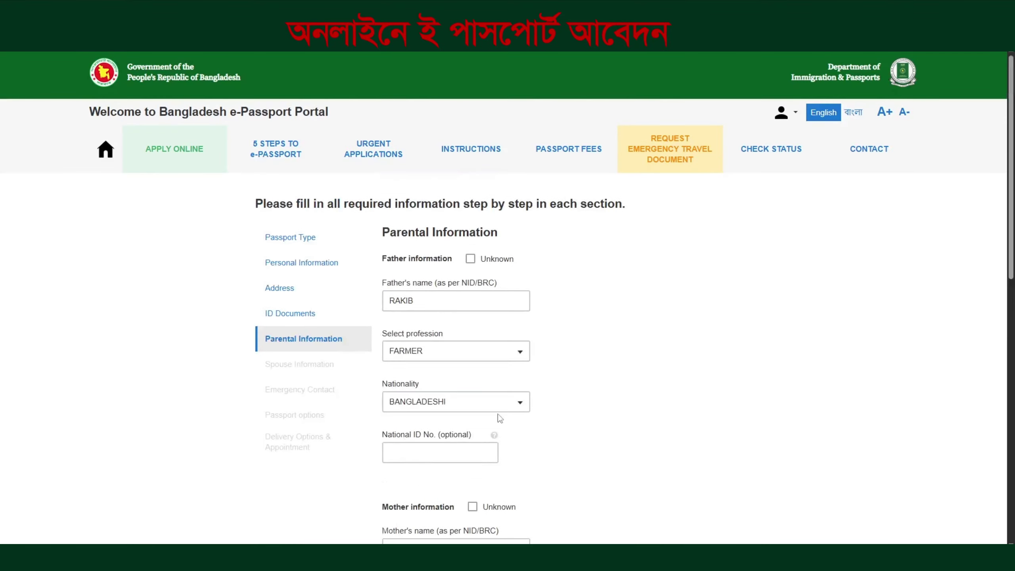
{"action": "left_click", "coordinate": [420, 302]}
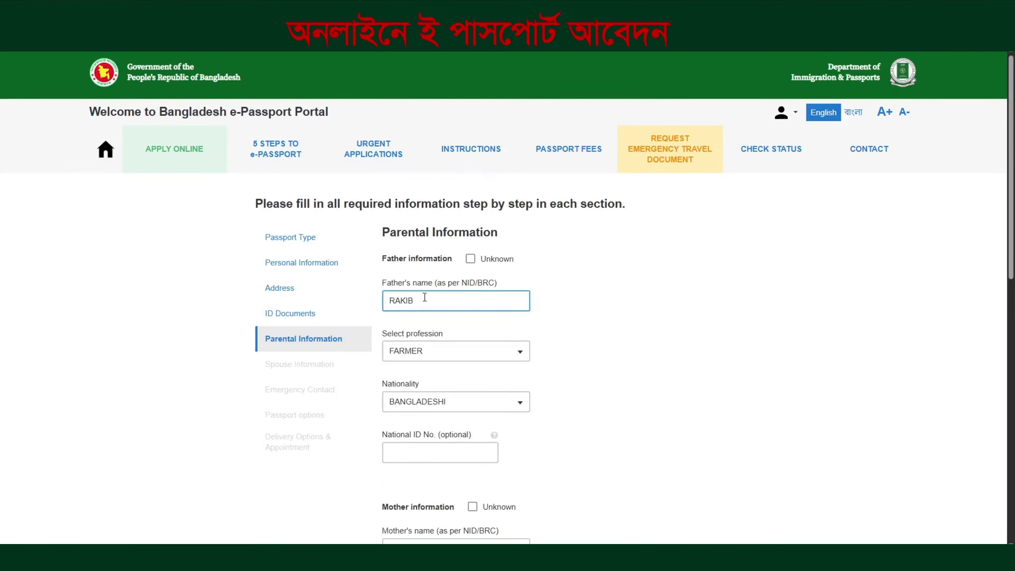
{"action": "left_click", "coordinate": [419, 316]}
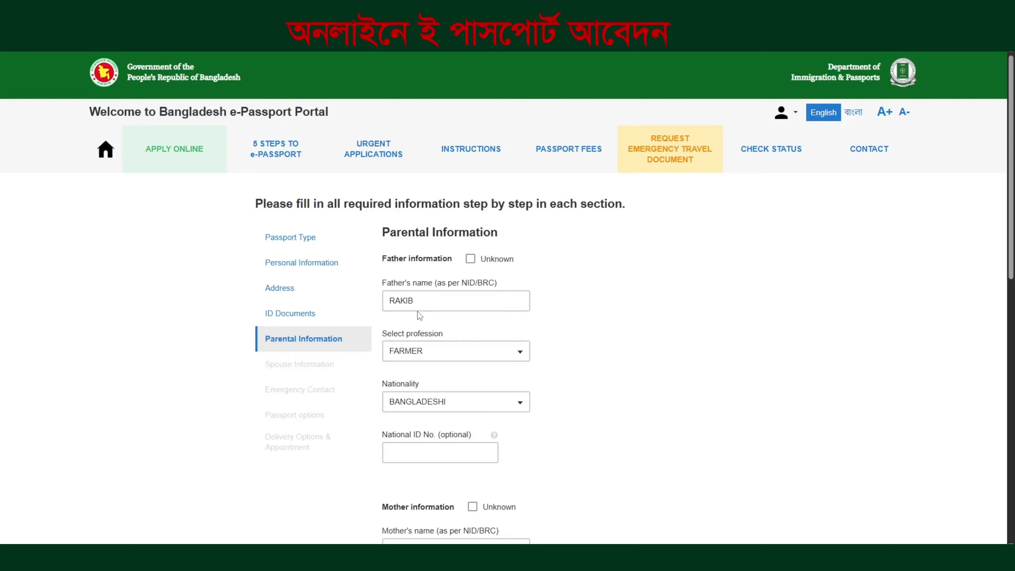
{"action": "left_click", "coordinate": [419, 311]}
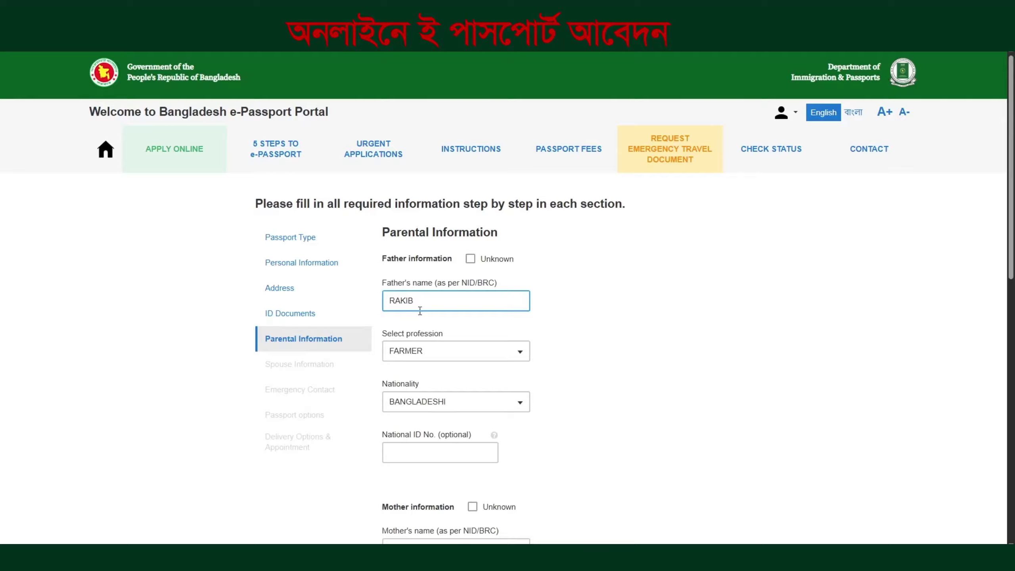
{"action": "left_click", "coordinate": [420, 318]}
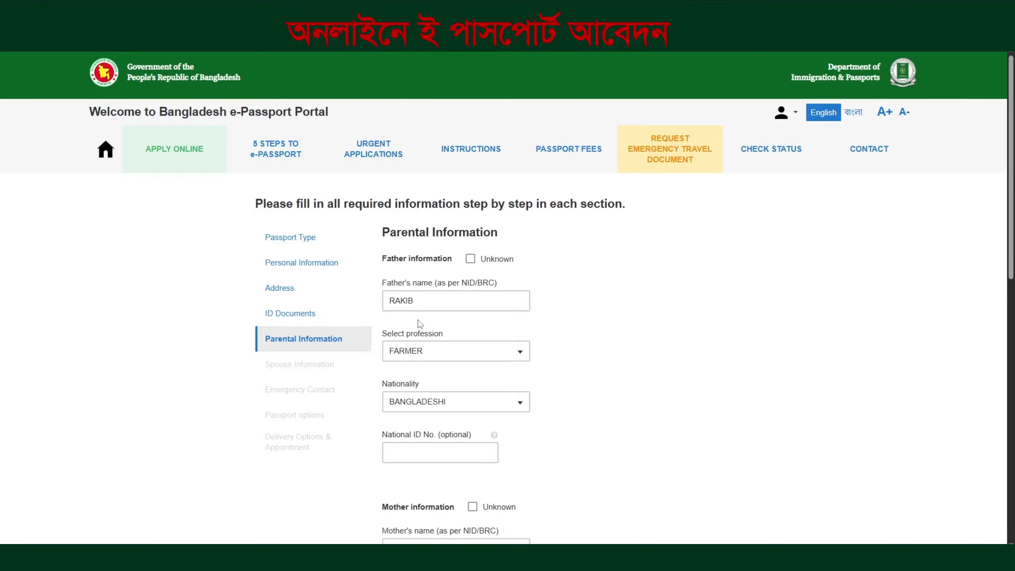
Save the parental details and continue to Spouse Information
{"action": "scroll", "coordinate": [419, 325], "scroll_direction": "down", "scroll_amount": 7}
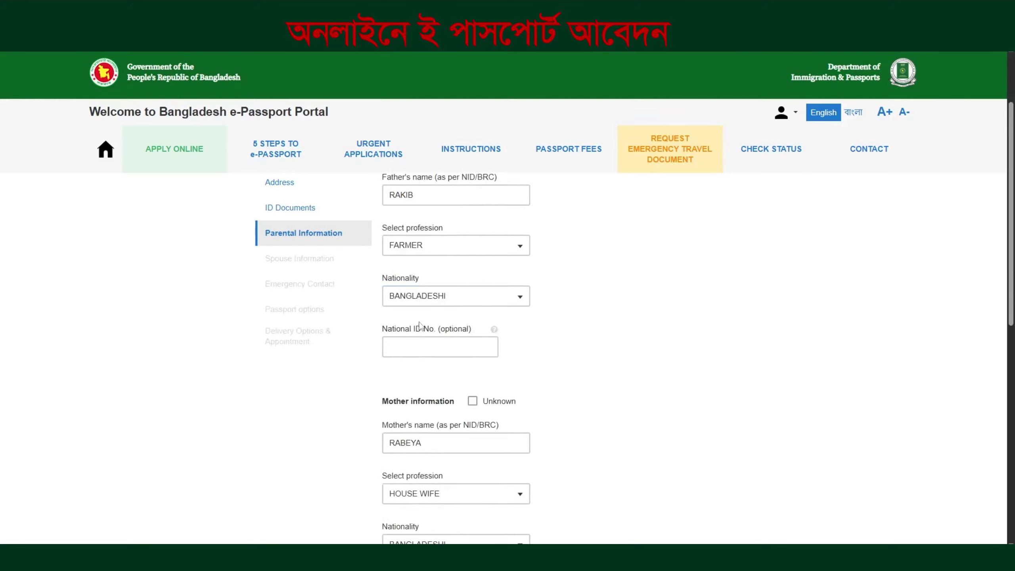
{"action": "scroll", "coordinate": [475, 459], "scroll_direction": "down", "scroll_amount": 4}
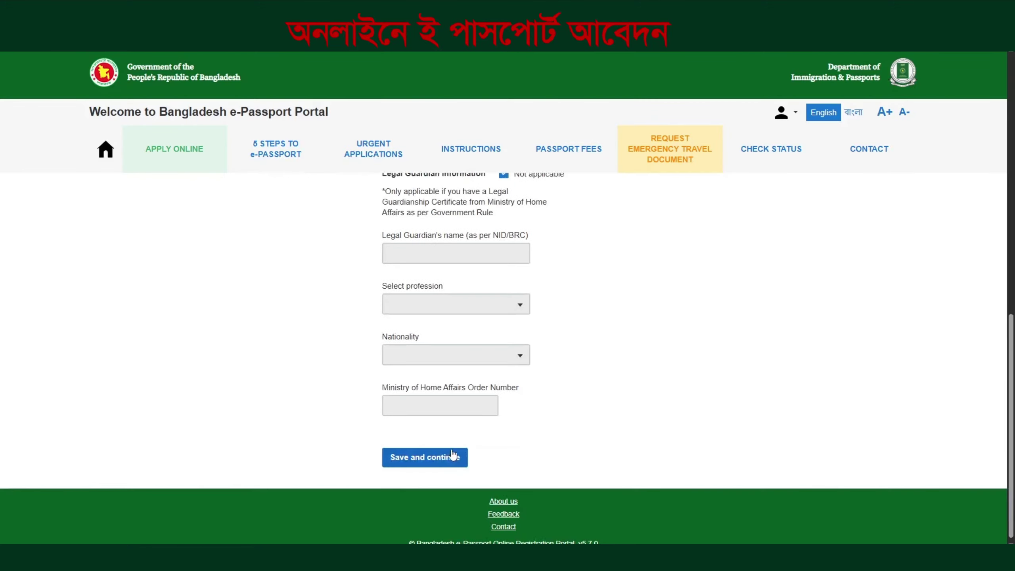
{"action": "left_click", "coordinate": [424, 457]}
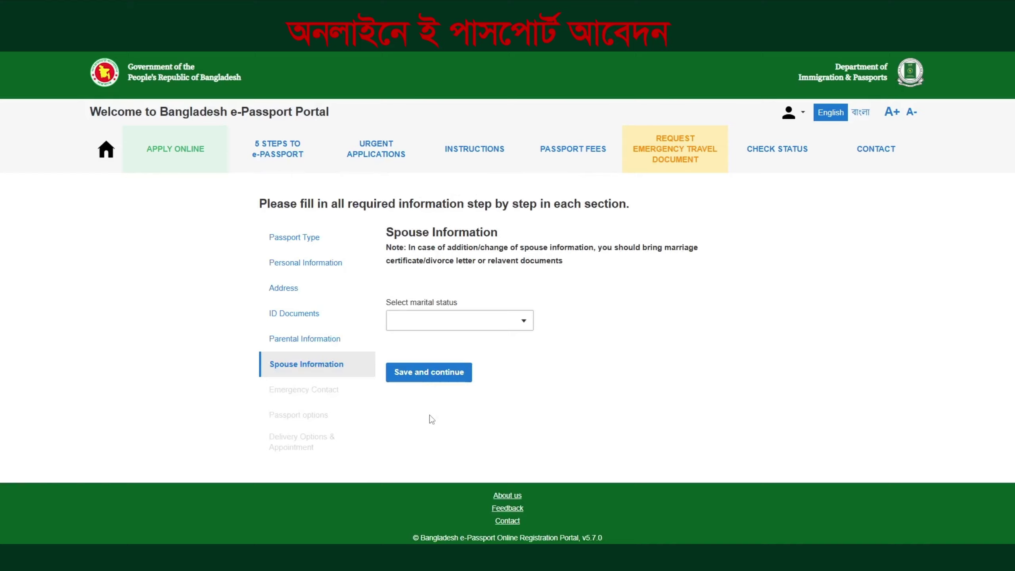
Set marital status to MARRIED and enter the spouse's name
{"action": "left_click", "coordinate": [435, 321]}
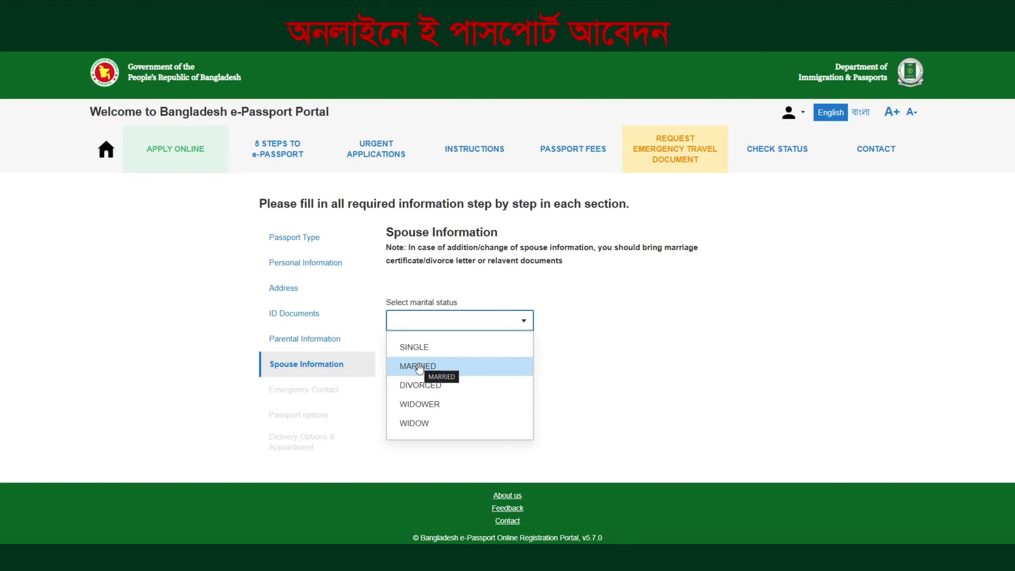
{"action": "left_click", "coordinate": [419, 368]}
{"action": "scroll", "coordinate": [427, 386], "scroll_direction": "down", "scroll_amount": 1}
{"action": "left_click", "coordinate": [435, 350]}
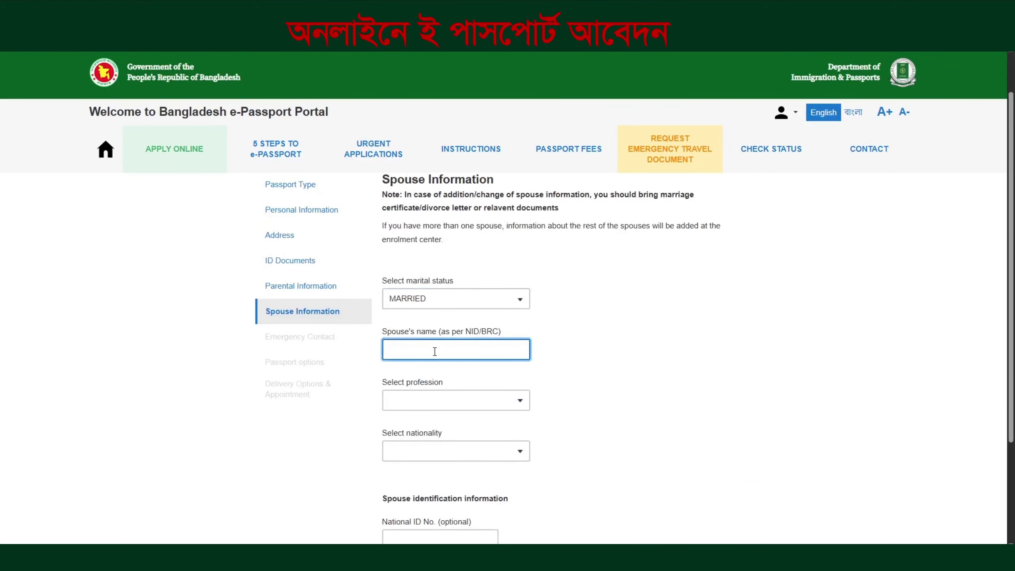
{"action": "type", "text": "POLI"}
Give the spouse HOUSE WIFE profession and BANGLADESHI nationality, then save
{"action": "scroll", "coordinate": [434, 356], "scroll_direction": "down", "scroll_amount": 1}
{"action": "left_click", "coordinate": [432, 347]}
{"action": "type", "text": "H"}
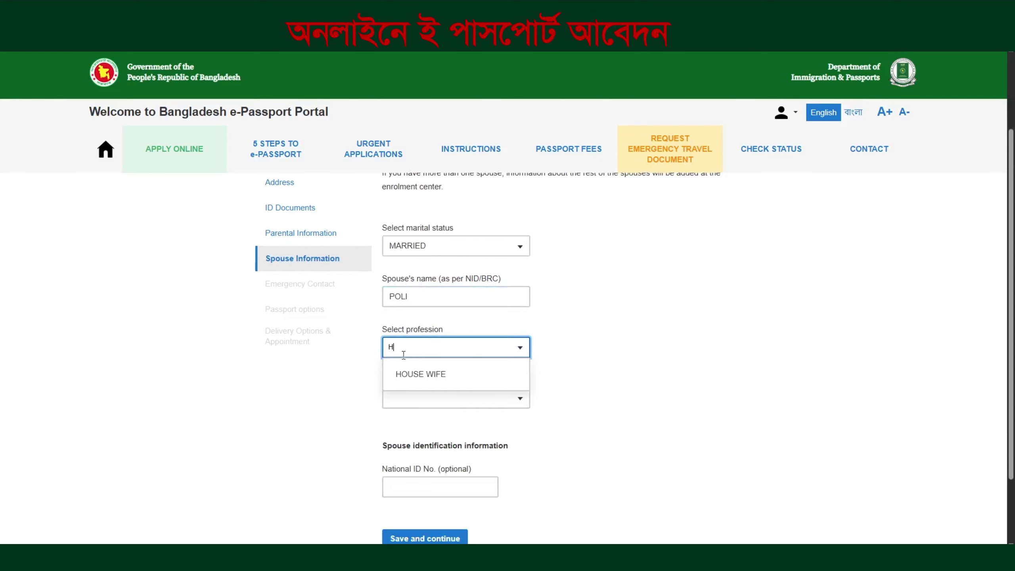
{"action": "left_click", "coordinate": [412, 376]}
{"action": "left_click", "coordinate": [406, 396]}
{"action": "type", "text": "B"}
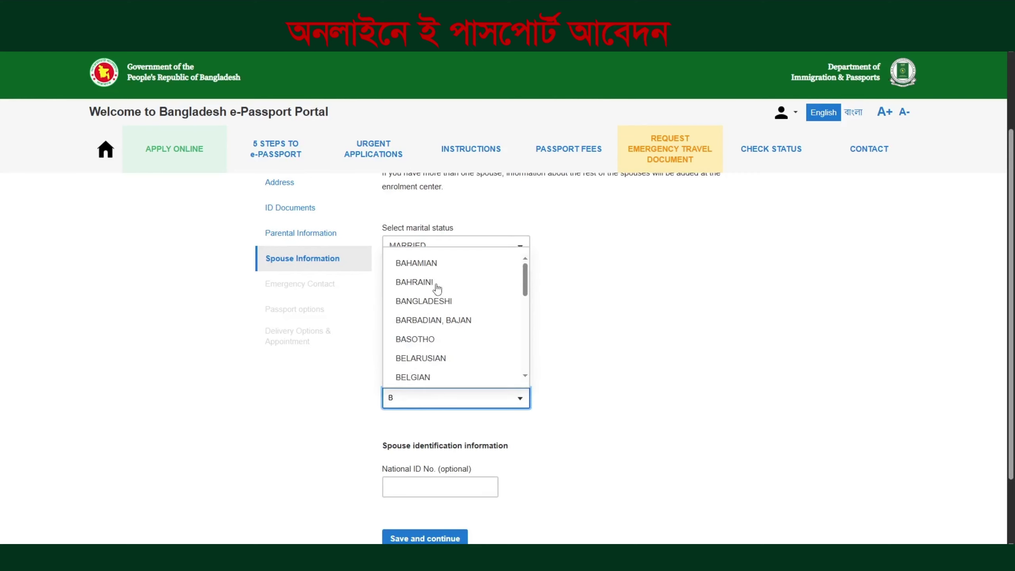
{"action": "left_click", "coordinate": [424, 301]}
{"action": "scroll", "coordinate": [453, 344], "scroll_direction": "down", "scroll_amount": 2}
{"action": "left_click", "coordinate": [414, 451]}
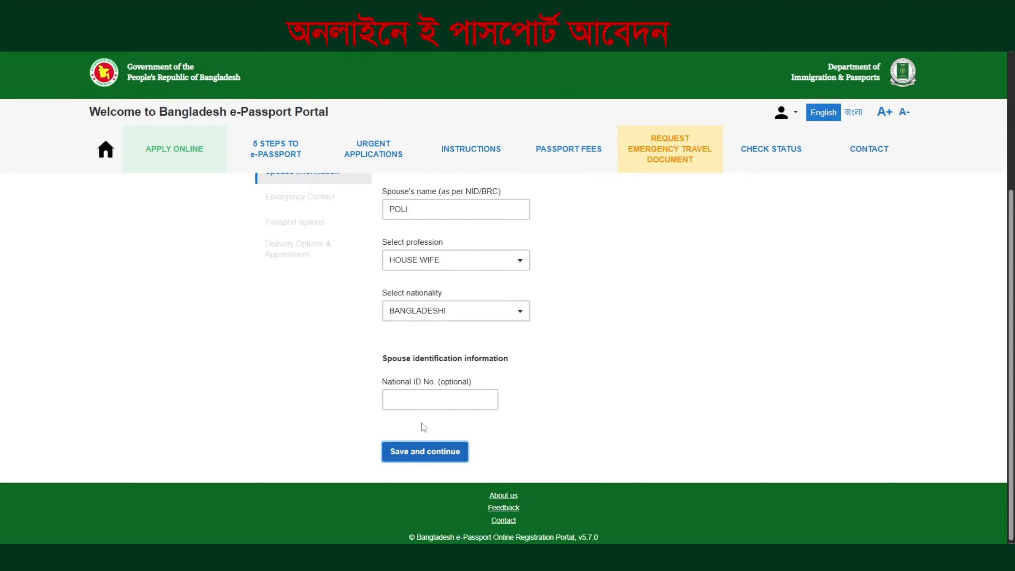
Set SPOUSE as the emergency contact relationship, with district RAJBARI and village JALDIA
{"action": "left_click", "coordinate": [414, 288]}
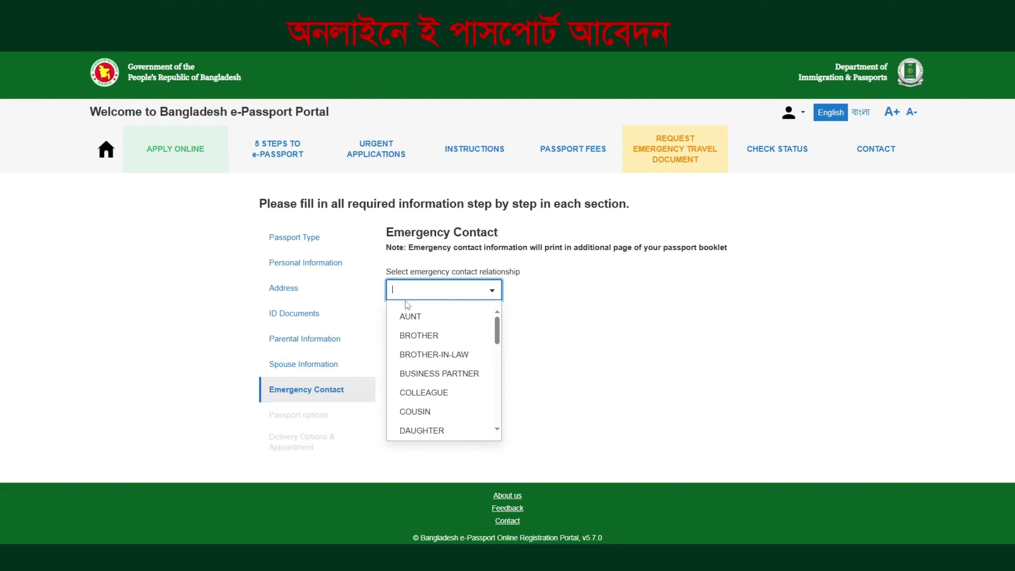
{"action": "type", "text": "S"}
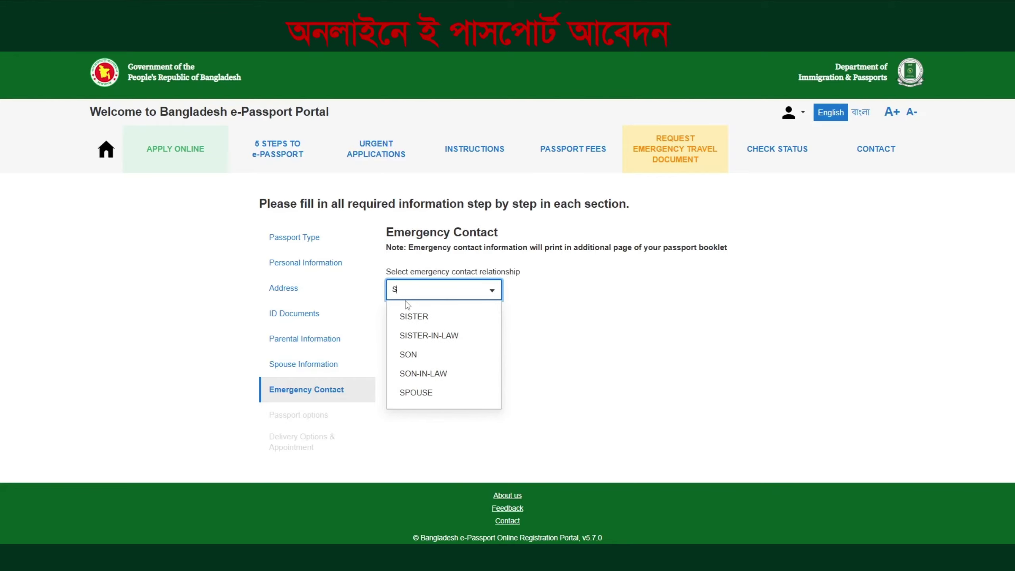
{"action": "left_click", "coordinate": [423, 396]}
{"action": "scroll", "coordinate": [434, 383], "scroll_direction": "down", "scroll_amount": 5}
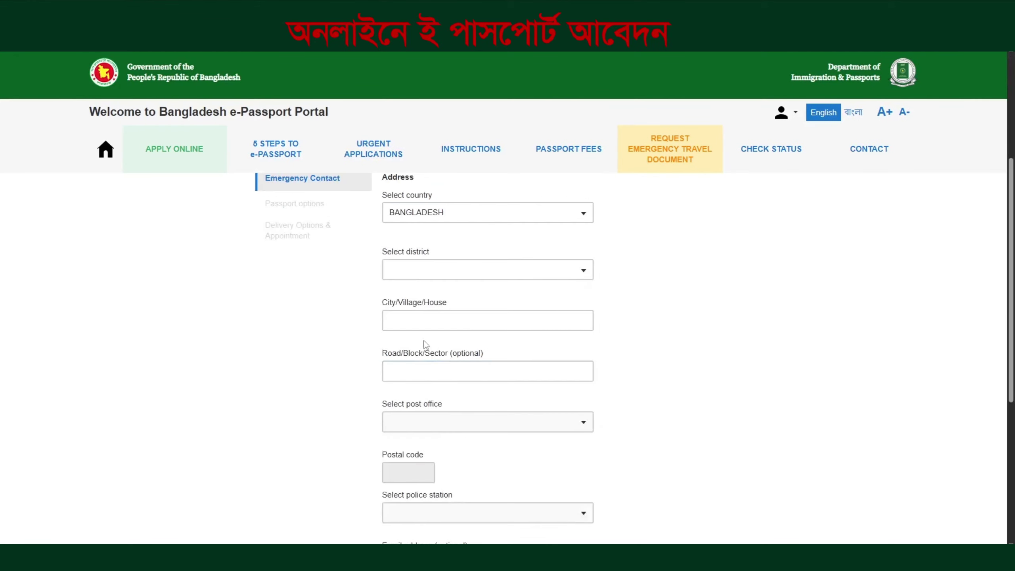
{"action": "left_click", "coordinate": [419, 271]}
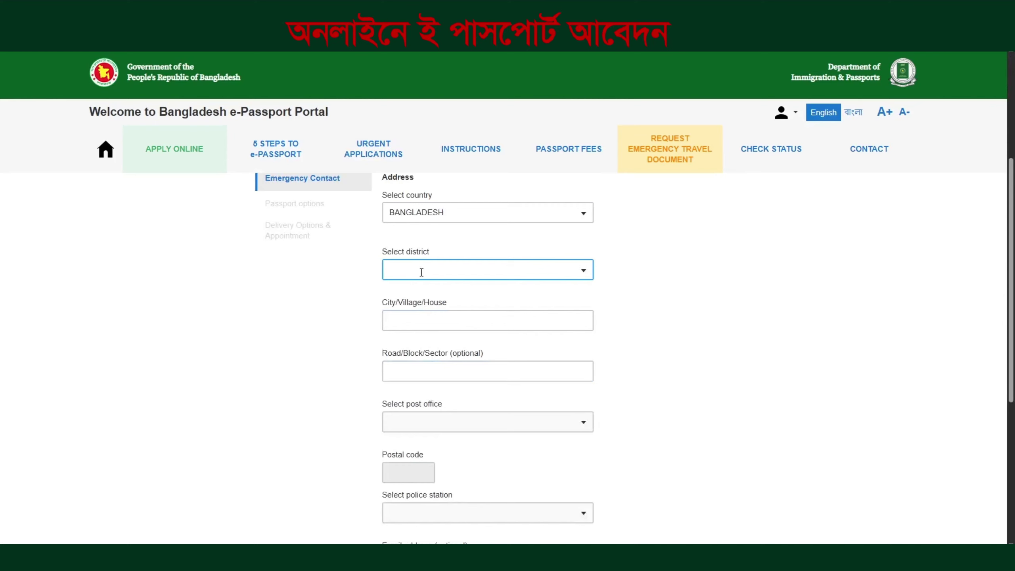
{"action": "left_click", "coordinate": [417, 279]}
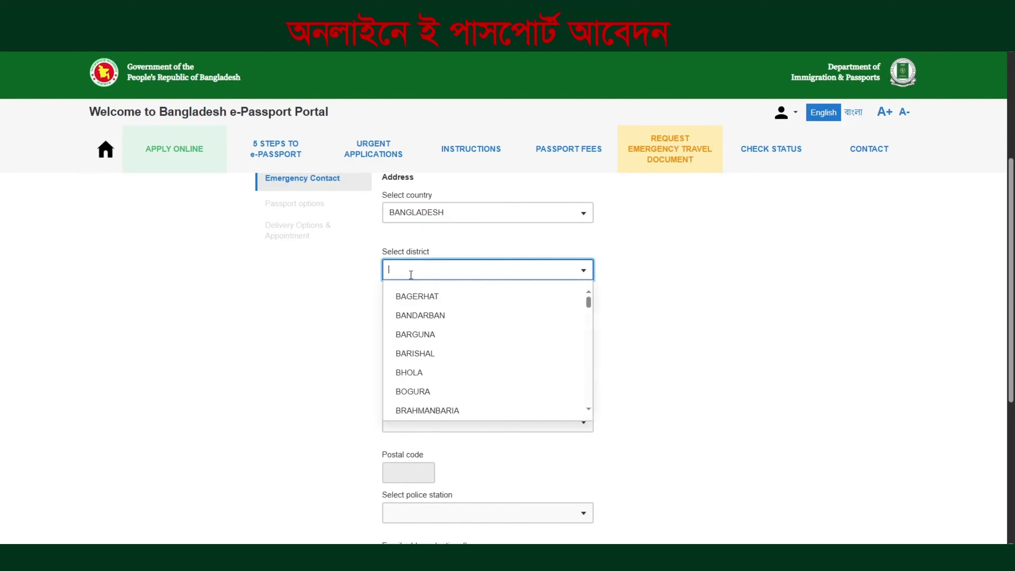
{"action": "type", "text": "r"}
{"action": "left_click", "coordinate": [412, 298]}
{"action": "left_click", "coordinate": [410, 318]}
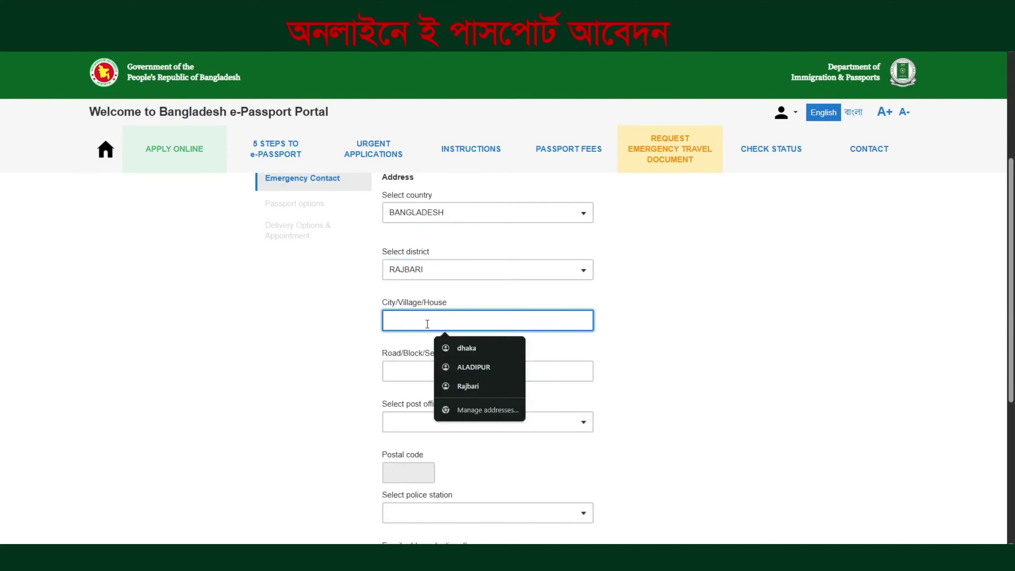
{"action": "type", "text": "JALD"}
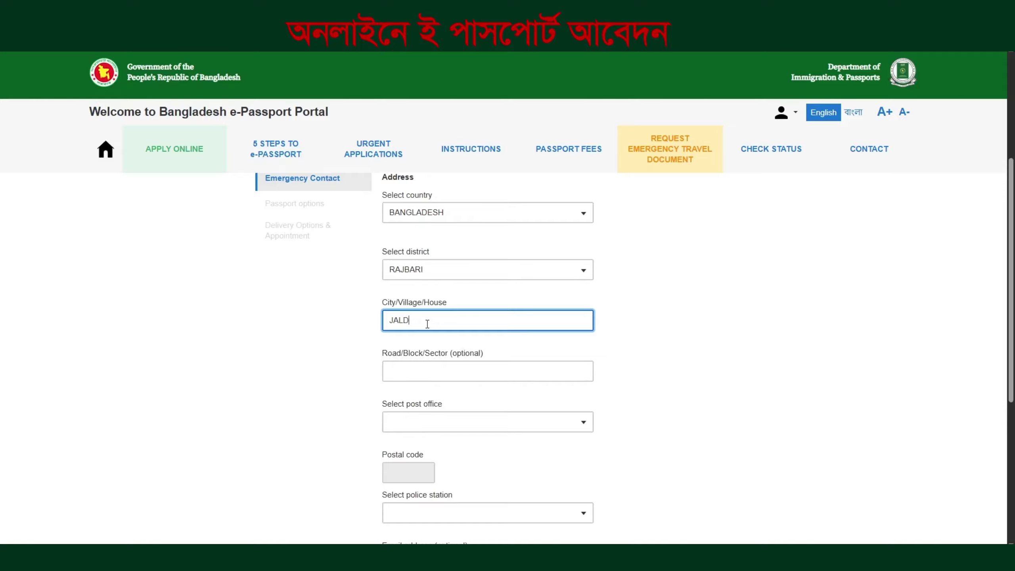
{"action": "type", "text": "IA"}
Choose RAJBARI SADAR - 7700 post office and RAJBARI SADAR police station, add the contact number, and save
{"action": "scroll", "coordinate": [424, 324], "scroll_direction": "down", "scroll_amount": 3}
{"action": "left_click", "coordinate": [422, 323]}
{"action": "type", "text": "R"}
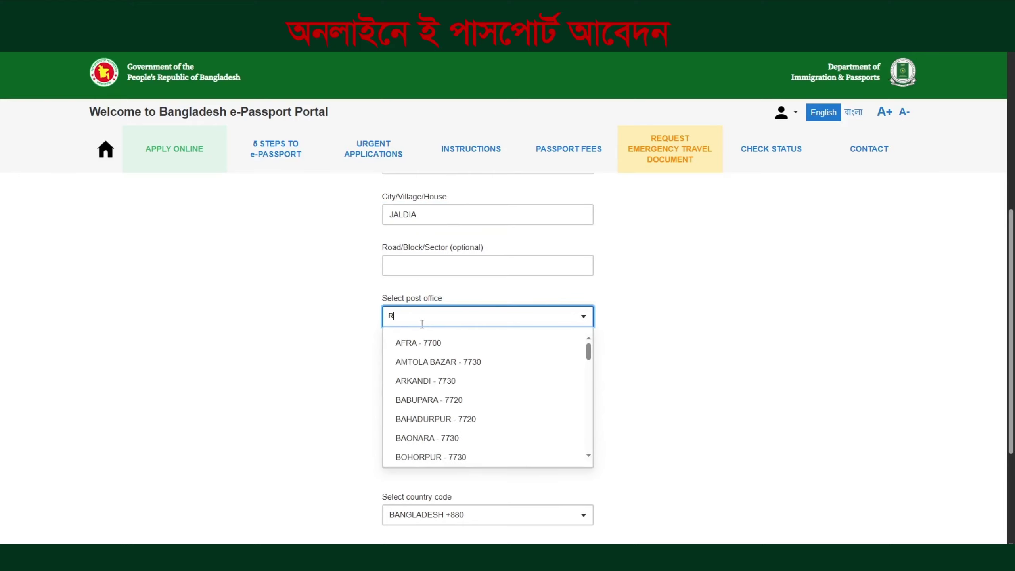
{"action": "type", "text": "AJ"}
{"action": "left_click", "coordinate": [412, 362]}
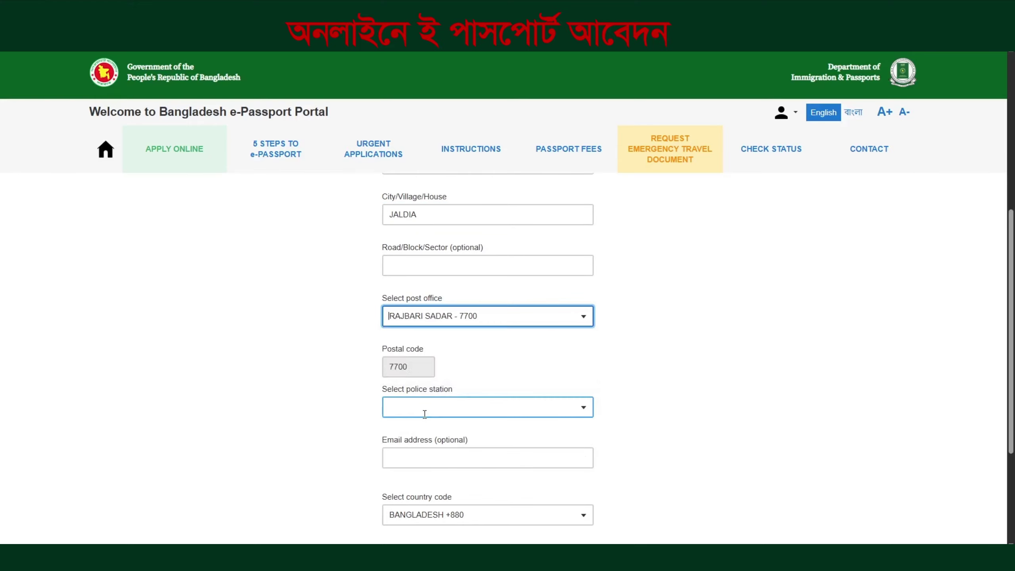
{"action": "left_click", "coordinate": [424, 414]}
{"action": "left_click", "coordinate": [423, 508]}
{"action": "scroll", "coordinate": [441, 450], "scroll_direction": "down", "scroll_amount": 2}
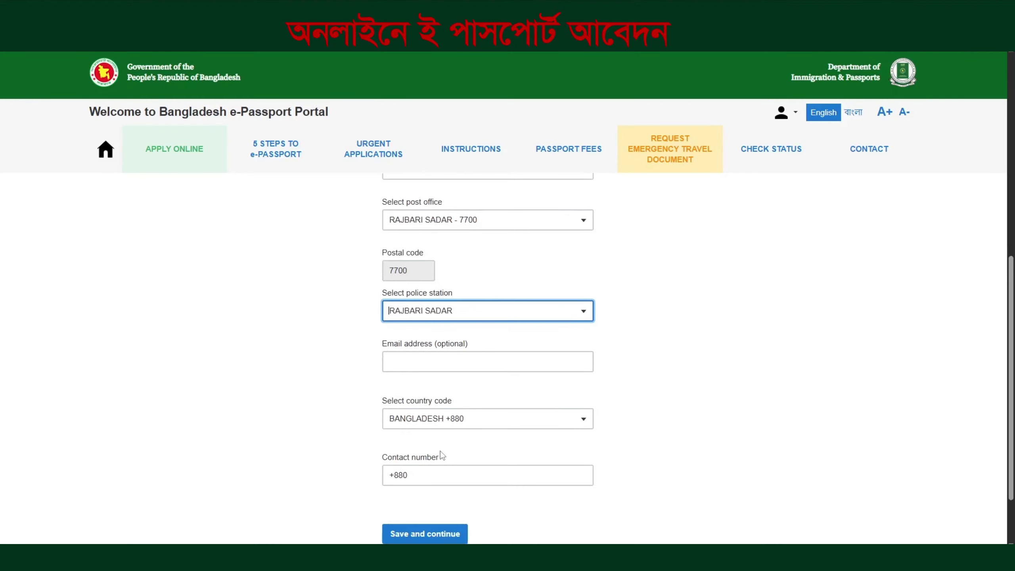
{"action": "left_click", "coordinate": [445, 463]}
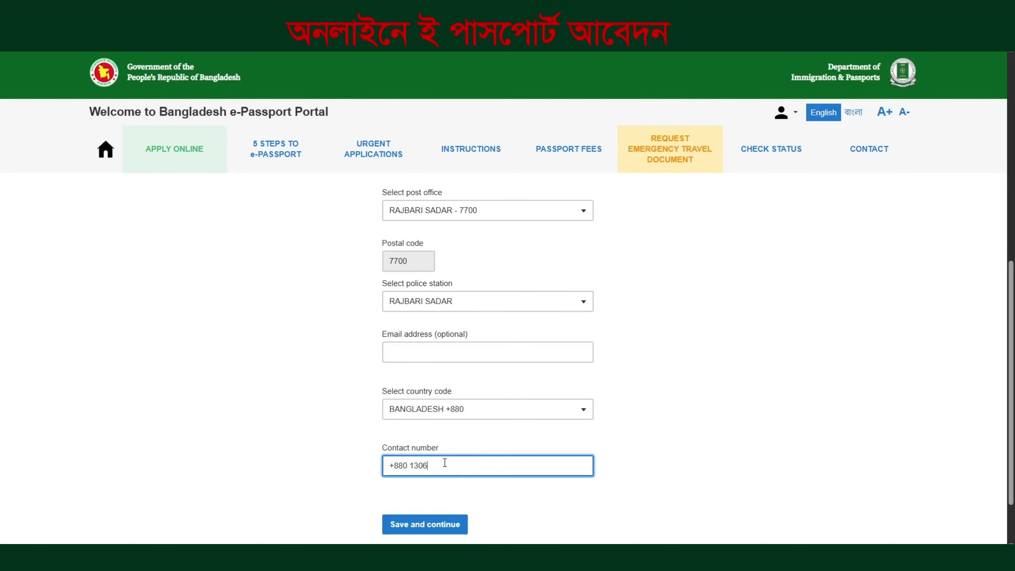
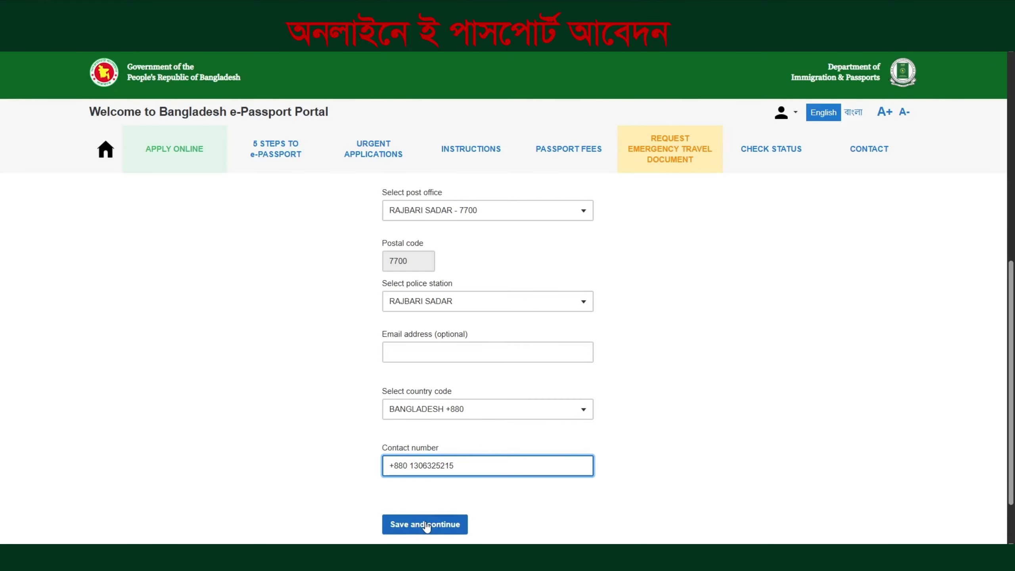
{"action": "left_click", "coordinate": [427, 527]}
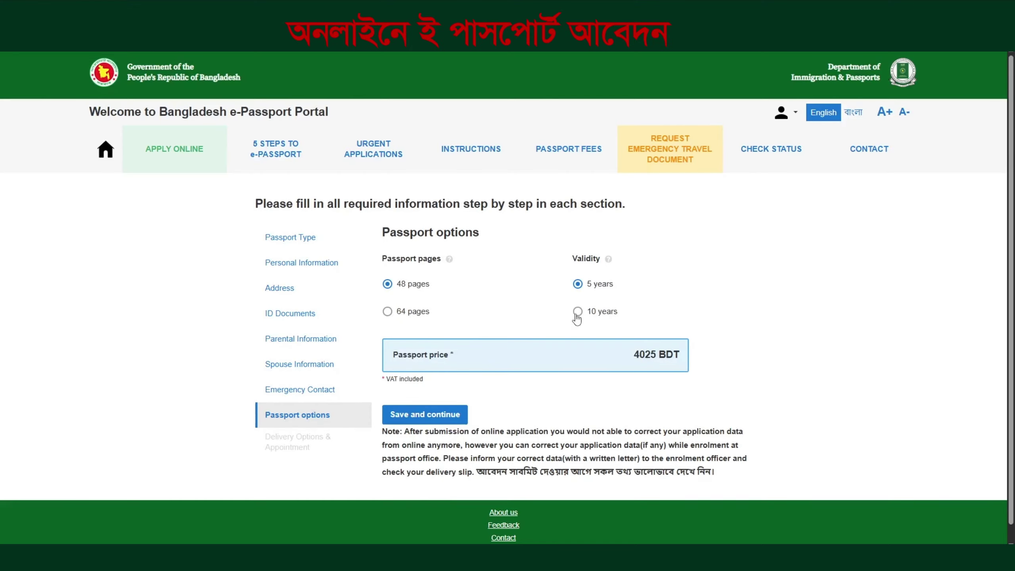
Keep 48 pages after checking the 64-page price, set 10-year validity, and save
{"action": "left_click", "coordinate": [388, 312]}
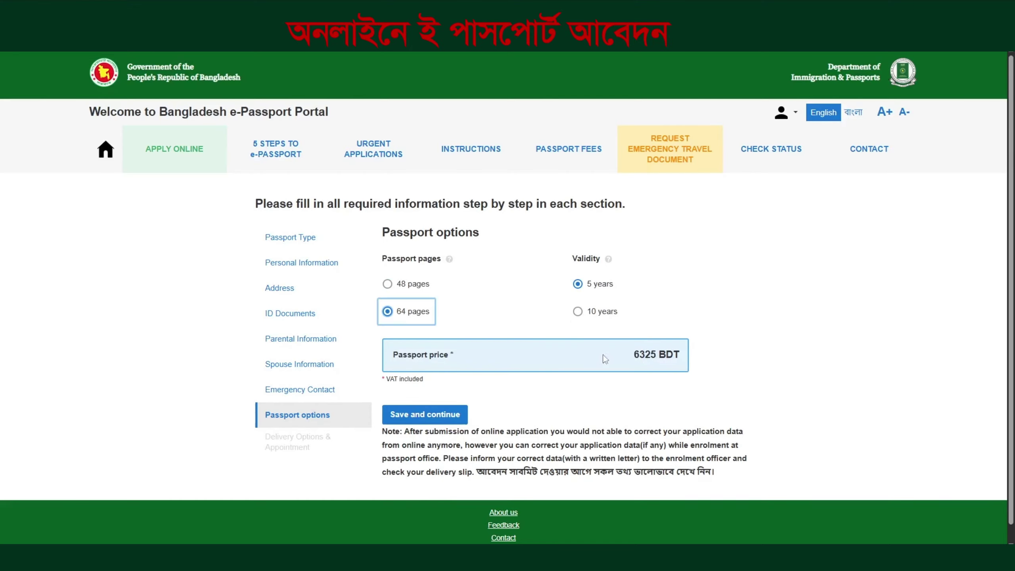
{"action": "left_click", "coordinate": [388, 284]}
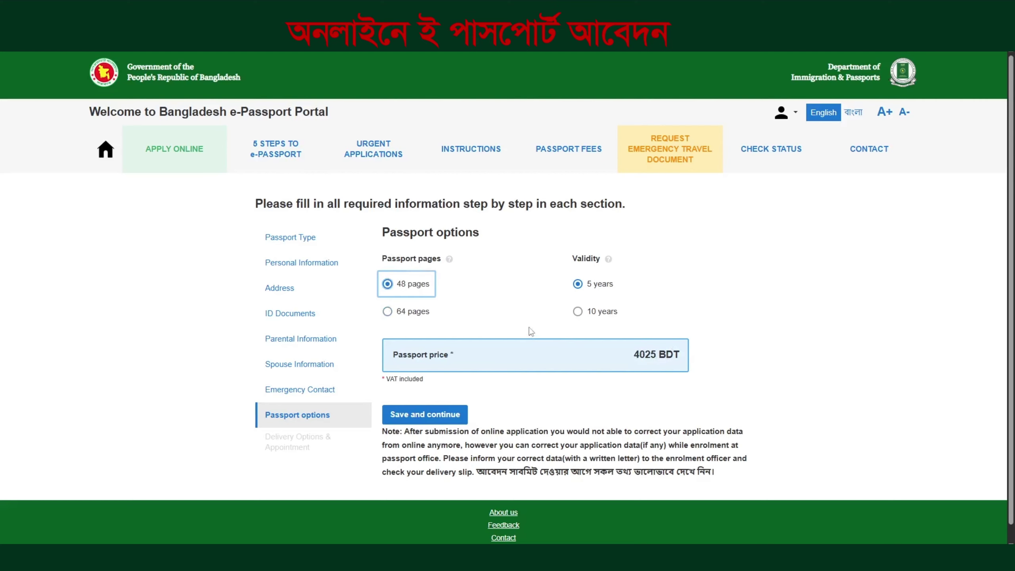
{"action": "left_click", "coordinate": [580, 313]}
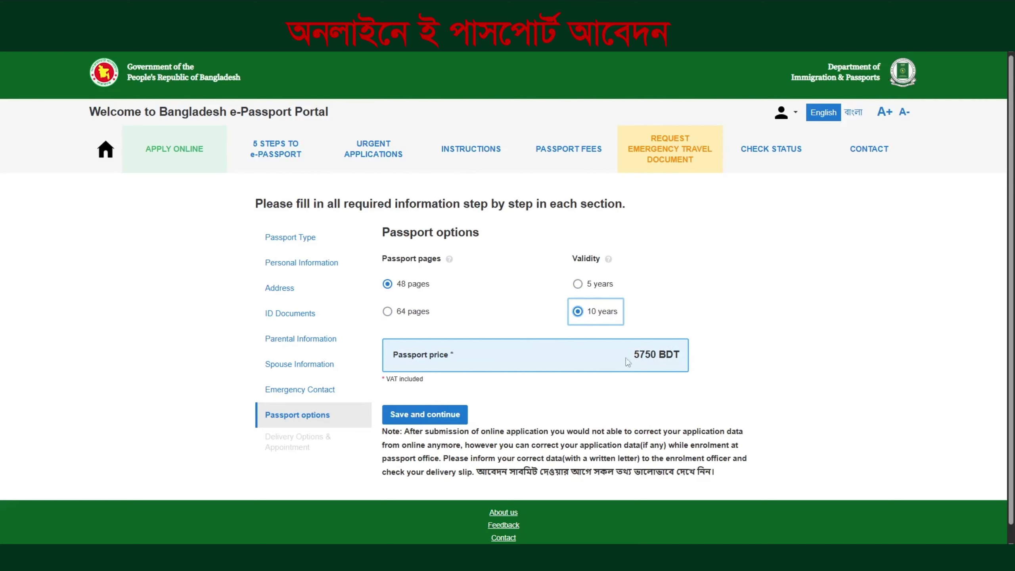
{"action": "left_click", "coordinate": [427, 416]}
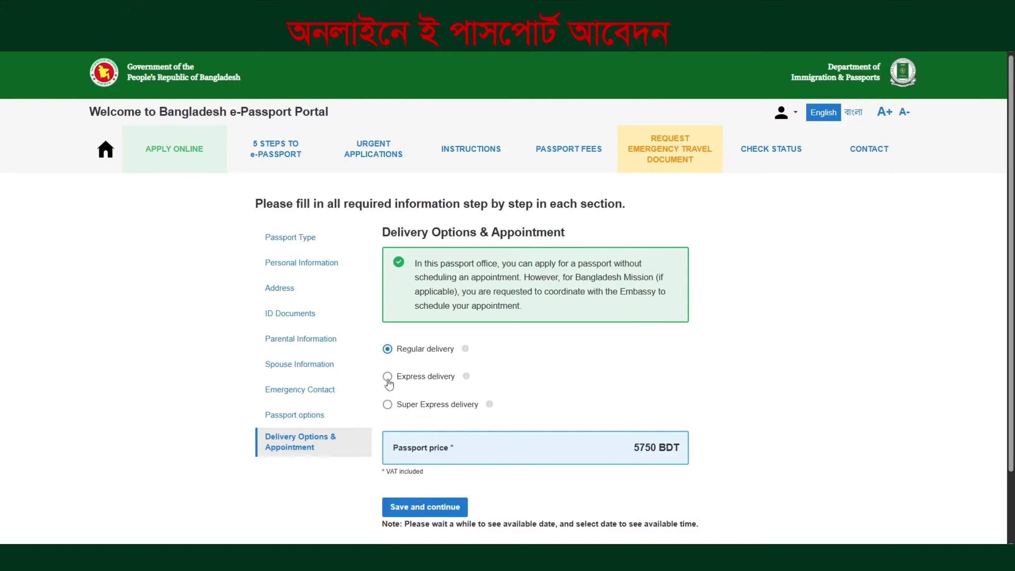
Compare express and super express prices, then settle on Regular delivery at 5750 BDT and save
{"action": "left_click", "coordinate": [388, 378]}
{"action": "left_click_drag", "start_coordinate": [634, 448], "coordinate": [634, 448]}
{"action": "left_click", "coordinate": [444, 406]}
{"action": "left_click", "coordinate": [386, 354]}
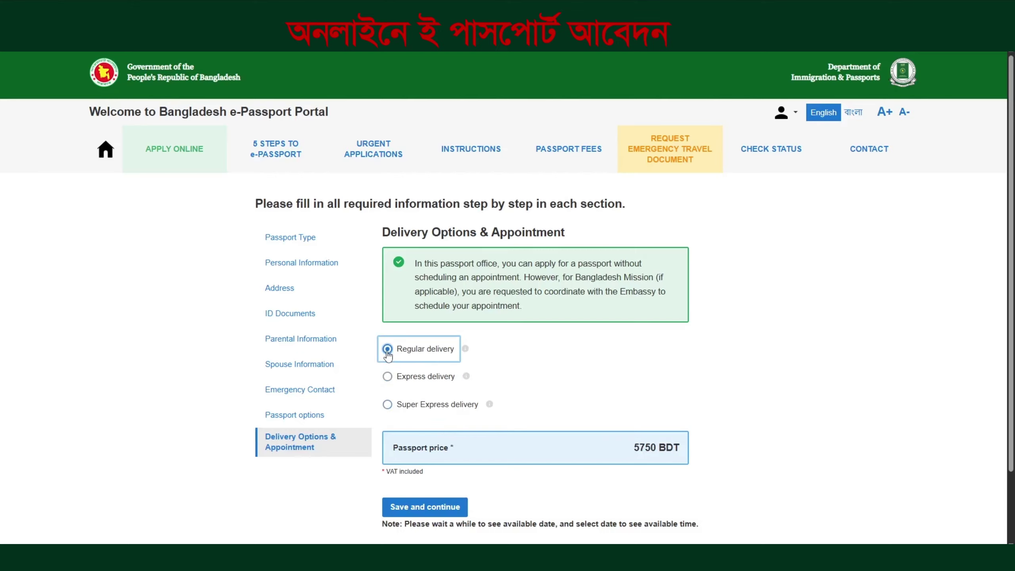
{"action": "left_click", "coordinate": [407, 377]}
{"action": "left_click", "coordinate": [434, 411]}
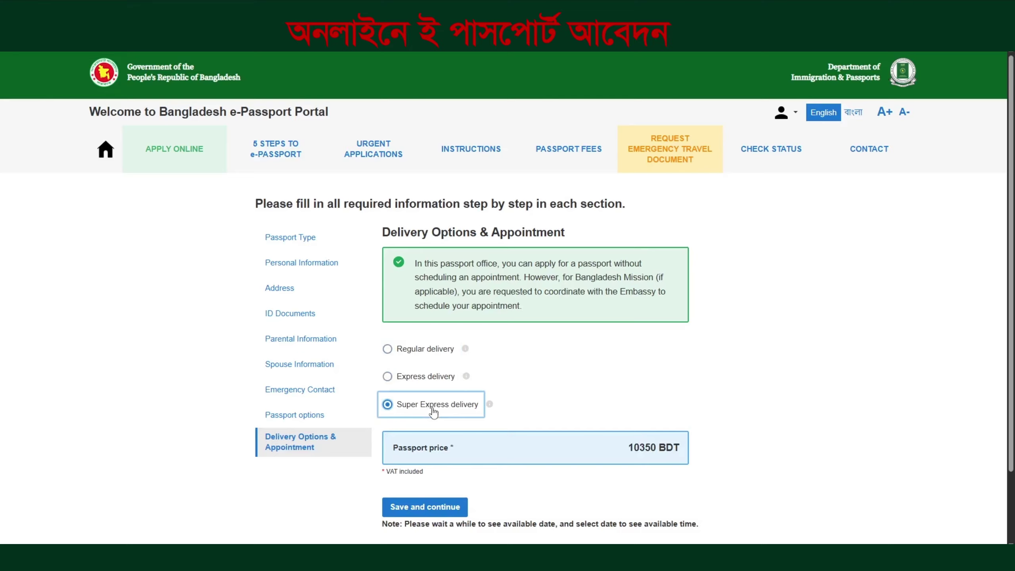
{"action": "left_click", "coordinate": [417, 354]}
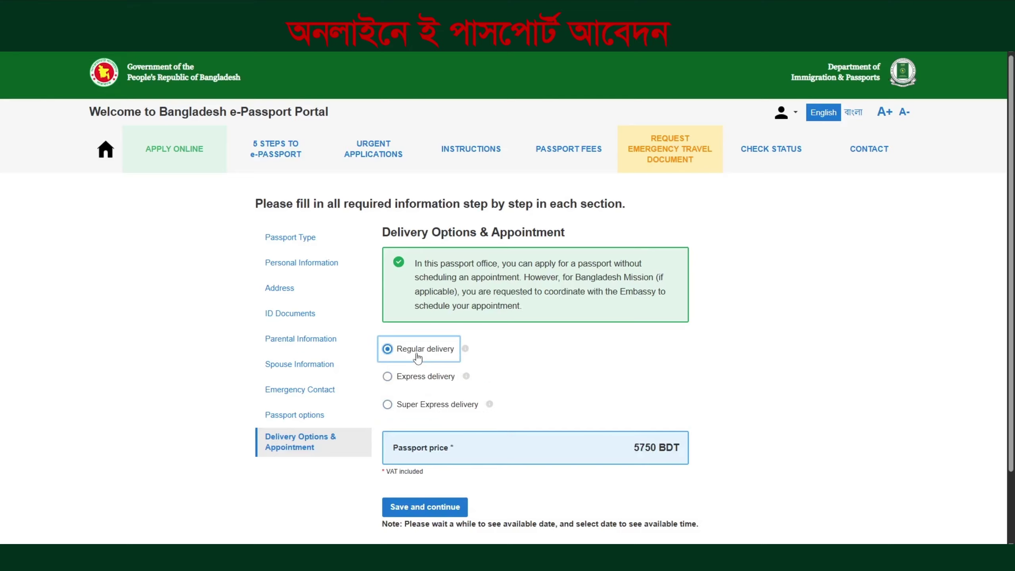
{"action": "left_click", "coordinate": [427, 507]}
Check the personal information: gender, religion, given name, birth details and citizenship type
{"action": "scroll", "coordinate": [446, 478], "scroll_direction": "down", "scroll_amount": 5}
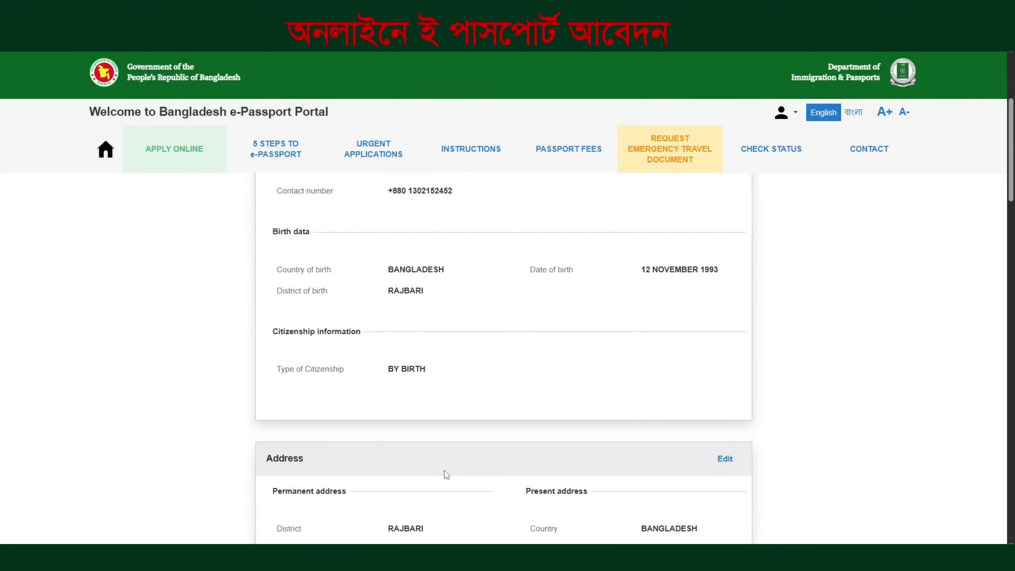
{"action": "scroll", "coordinate": [446, 474], "scroll_direction": "up", "scroll_amount": 4}
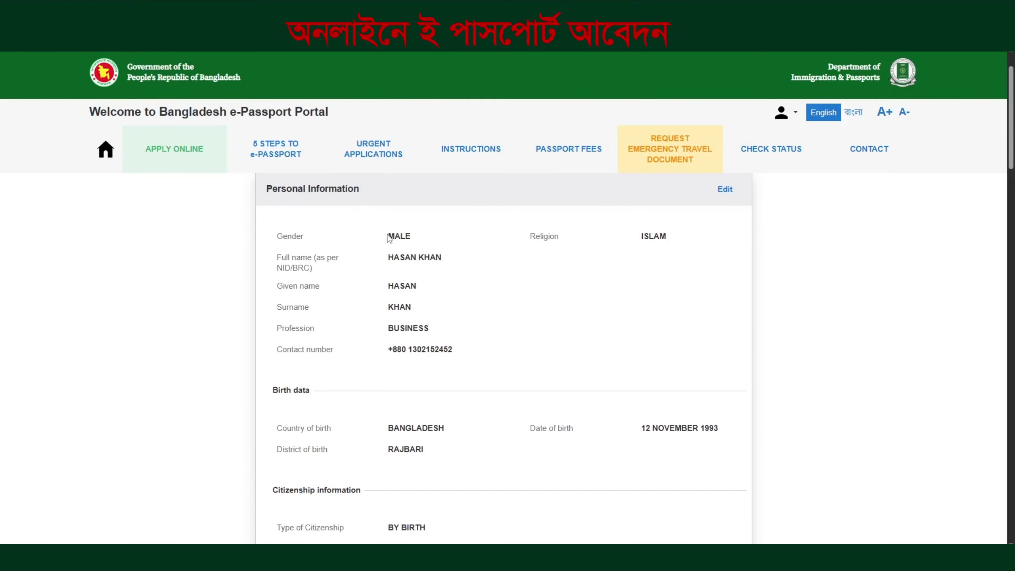
{"action": "left_click_drag", "start_coordinate": [388, 238], "coordinate": [411, 240]}
{"action": "left_click", "coordinate": [478, 249]}
{"action": "double_click", "coordinate": [654, 236]}
{"action": "left_click_drag", "start_coordinate": [388, 285], "coordinate": [423, 290]}
{"action": "scroll", "coordinate": [408, 311], "scroll_direction": "down", "scroll_amount": 1}
{"action": "scroll", "coordinate": [421, 358], "scroll_direction": "down", "scroll_amount": 3}
{"action": "left_click_drag", "start_coordinate": [650, 269], "coordinate": [671, 269]}
{"action": "mouse_move", "coordinate": [395, 369]}
{"action": "left_mouse_down"}
{"action": "mouse_move", "coordinate": [438, 371]}
{"action": "mouse_move", "coordinate": [406, 360]}
{"action": "left_mouse_up"}
Review the address, ID document and spouse sections of the overview
{"action": "scroll", "coordinate": [440, 369], "scroll_direction": "down", "scroll_amount": 2}
{"action": "scroll", "coordinate": [430, 421], "scroll_direction": "down", "scroll_amount": 2}
{"action": "left_click", "coordinate": [400, 379]}
{"action": "left_click_drag", "start_coordinate": [420, 401], "coordinate": [424, 401]}
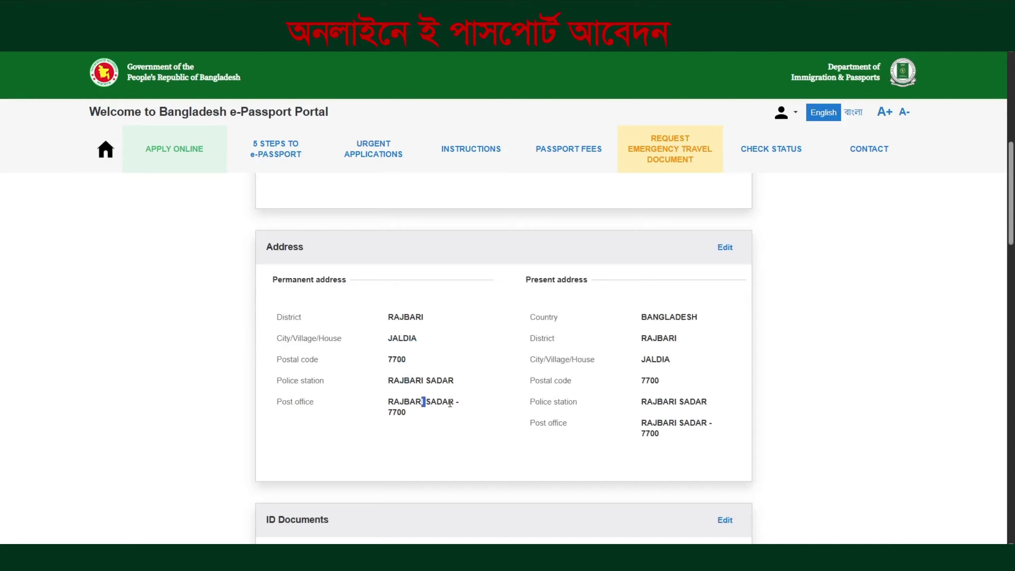
{"action": "scroll", "coordinate": [424, 401], "scroll_direction": "down", "scroll_amount": 3}
{"action": "scroll", "coordinate": [408, 384], "scroll_direction": "down", "scroll_amount": 2}
{"action": "left_click_drag", "start_coordinate": [383, 322], "coordinate": [438, 324]}
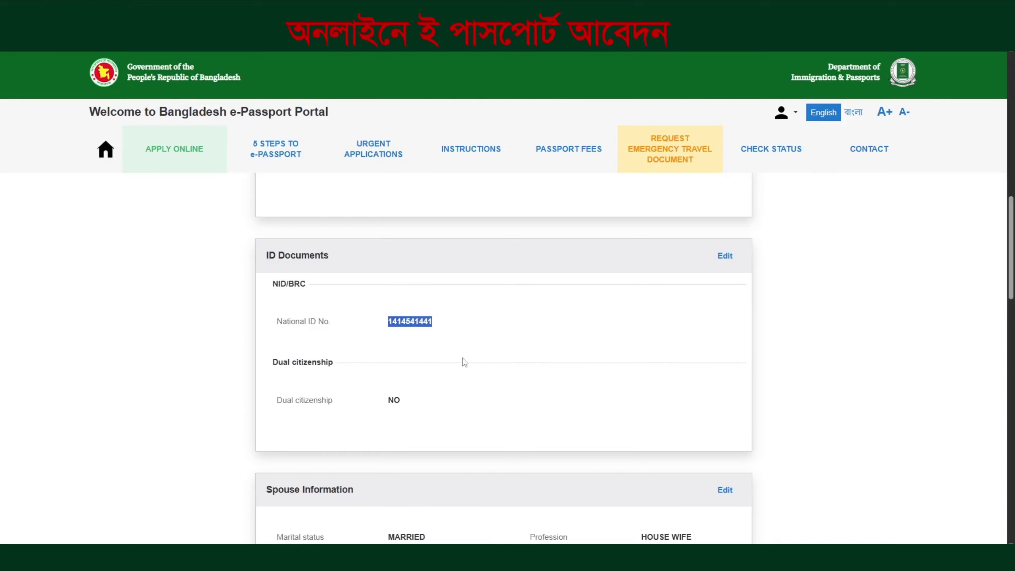
{"action": "scroll", "coordinate": [432, 400], "scroll_direction": "down", "scroll_amount": 4}
{"action": "left_click_drag", "start_coordinate": [388, 431], "coordinate": [439, 431]}
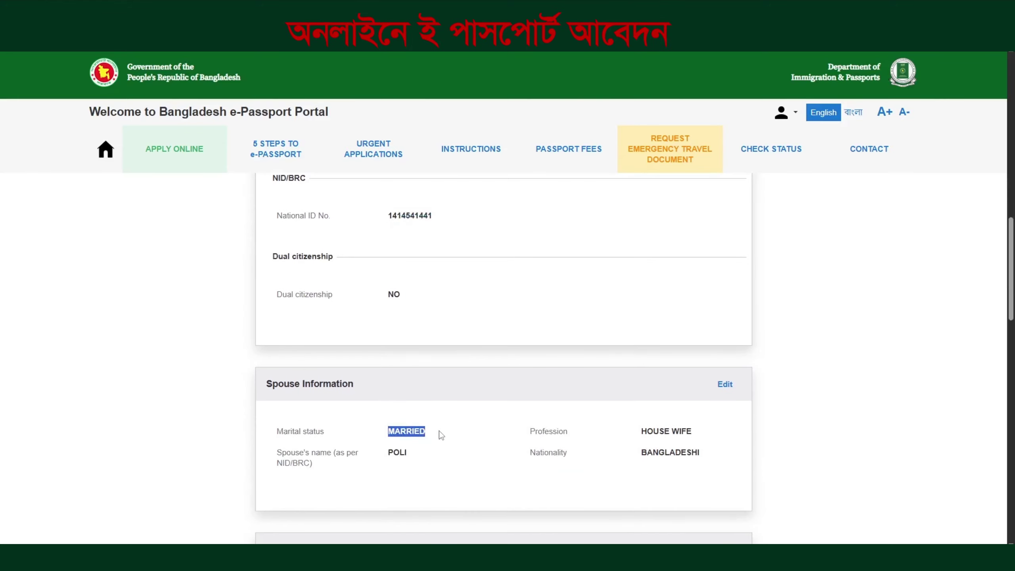
{"action": "scroll", "coordinate": [439, 431], "scroll_direction": "down", "scroll_amount": 3}
{"action": "scroll", "coordinate": [390, 422], "scroll_direction": "down", "scroll_amount": 4}
{"action": "left_click_drag", "start_coordinate": [386, 346], "coordinate": [414, 356]}
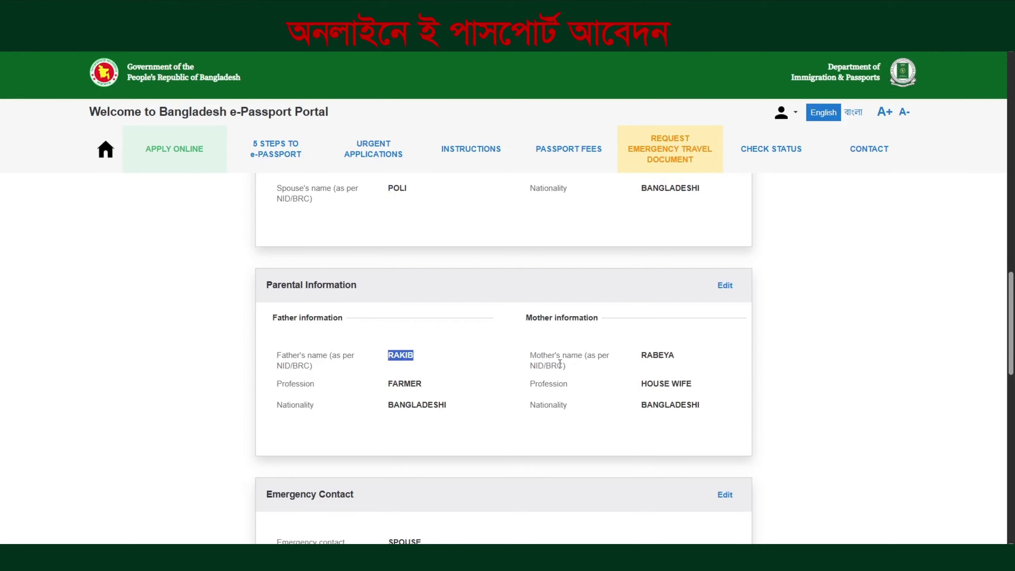
Check the father's name and parental details, then the emergency contact, passport and Regular delivery sections
{"action": "left_click", "coordinate": [647, 363]}
{"action": "scroll", "coordinate": [386, 428], "scroll_direction": "down", "scroll_amount": 4}
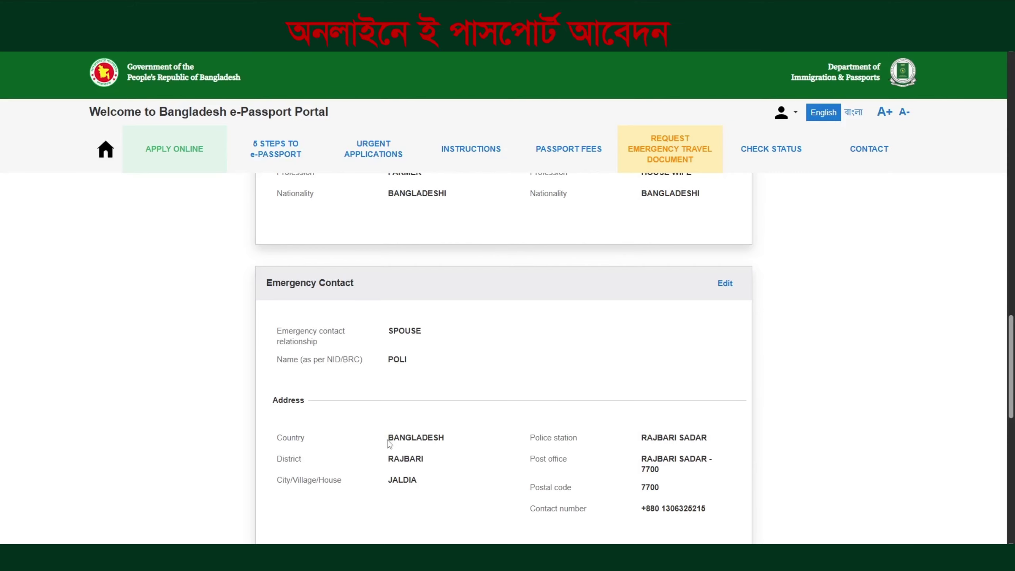
{"action": "left_click_drag", "start_coordinate": [387, 459], "coordinate": [418, 480]}
{"action": "left_click_drag", "start_coordinate": [641, 438], "coordinate": [668, 438]}
{"action": "scroll", "coordinate": [496, 490], "scroll_direction": "down", "scroll_amount": 1}
{"action": "scroll", "coordinate": [496, 489], "scroll_direction": "down", "scroll_amount": 6}
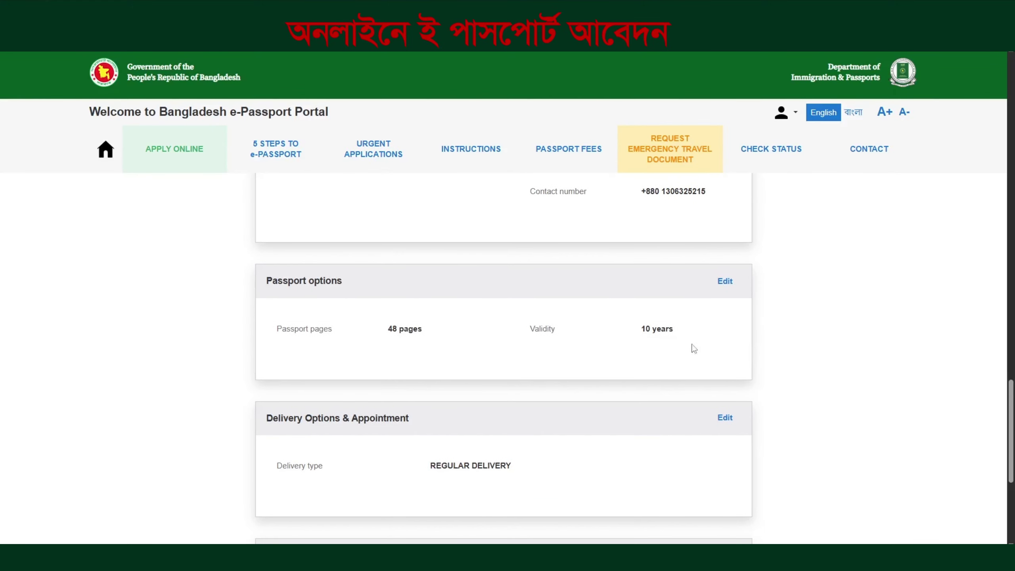
{"action": "scroll", "coordinate": [479, 444], "scroll_direction": "down", "scroll_amount": 5}
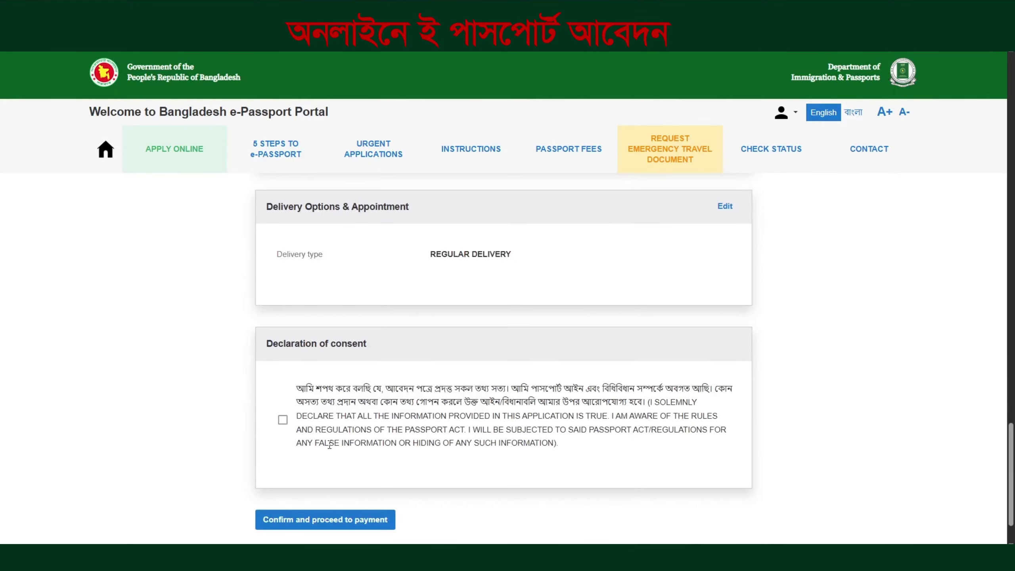
Tick the declaration of consent and confirm the application data to proceed to payment
{"action": "left_click", "coordinate": [283, 420]}
{"action": "scroll", "coordinate": [361, 416], "scroll_direction": "up", "scroll_amount": 5}
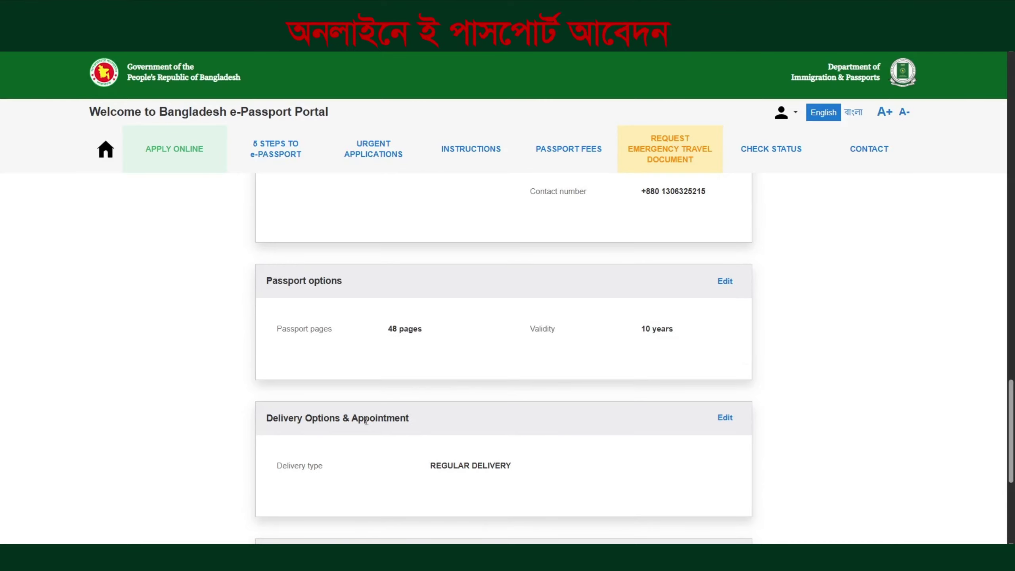
{"action": "scroll", "coordinate": [366, 420], "scroll_direction": "down", "scroll_amount": 6}
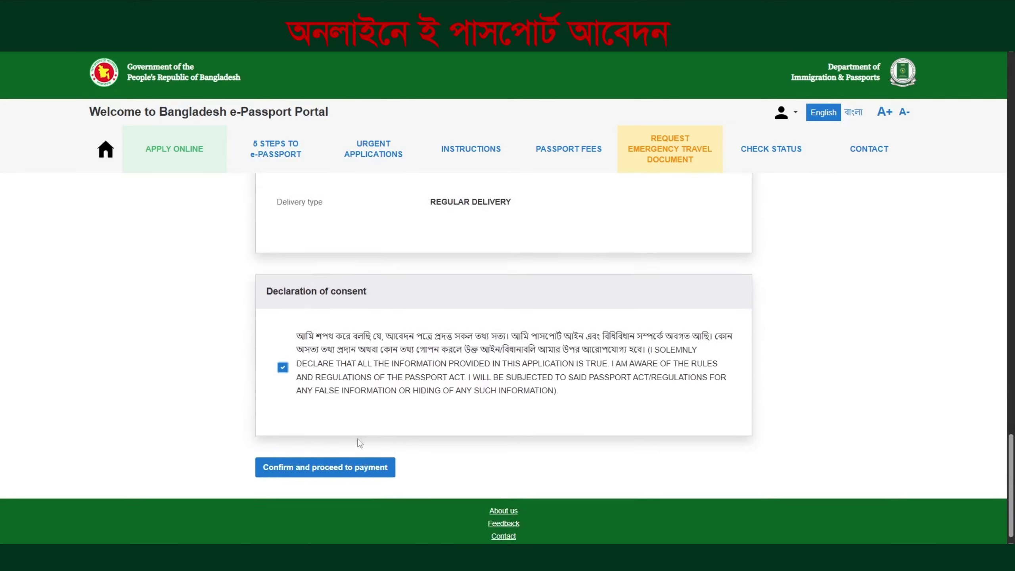
{"action": "left_click", "coordinate": [311, 470]}
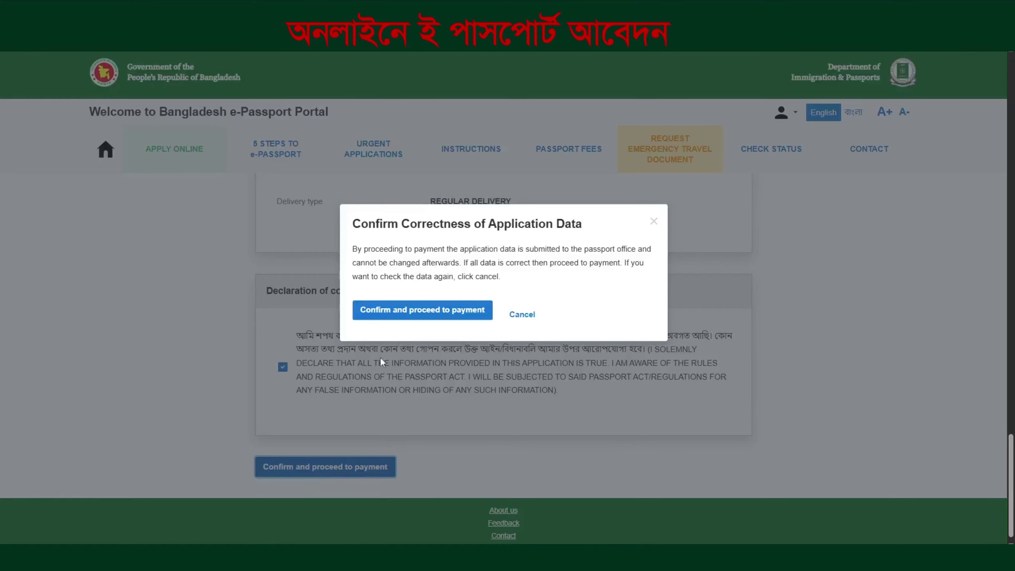
{"action": "left_click", "coordinate": [432, 314]}
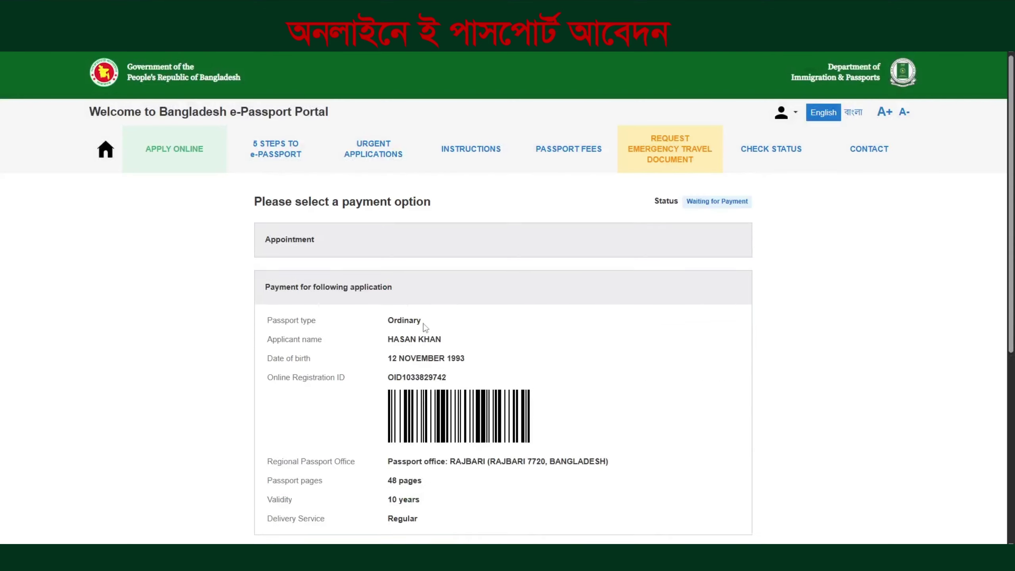
Select offline payment for the 5750 BDT fee, after glancing at online payment, and continue
{"action": "scroll", "coordinate": [417, 336], "scroll_direction": "down", "scroll_amount": 9}
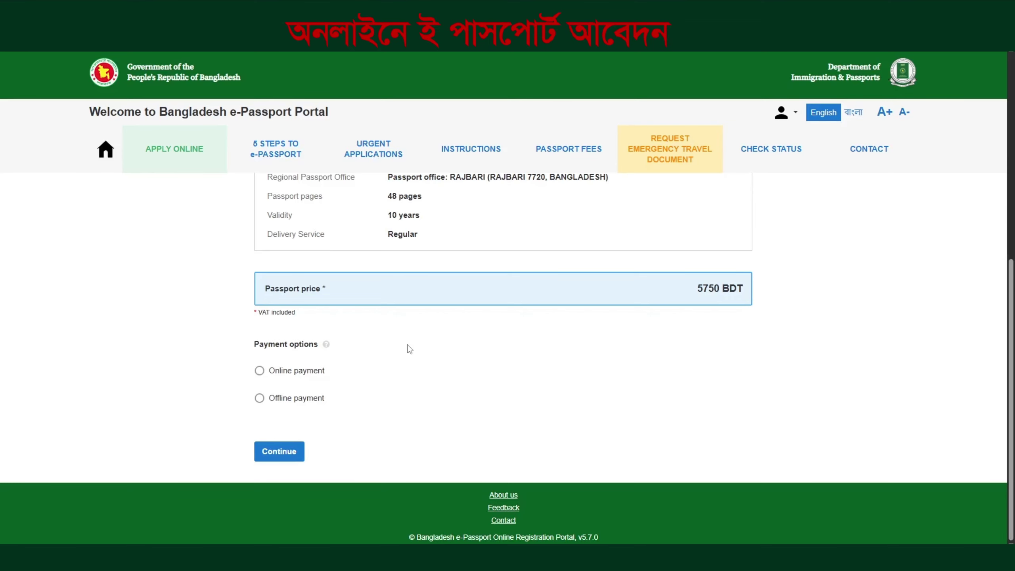
{"action": "left_click", "coordinate": [283, 398]}
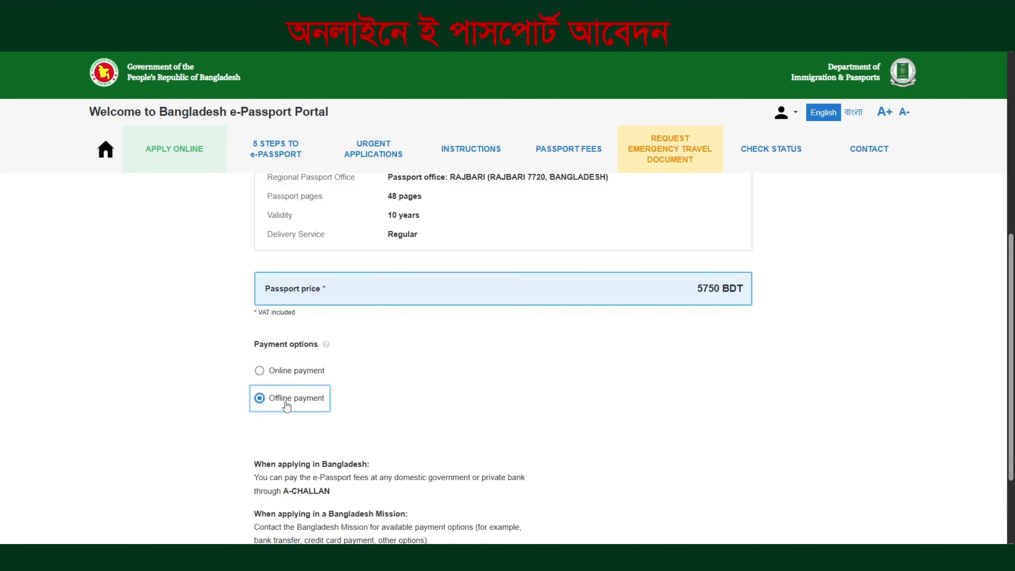
{"action": "left_click", "coordinate": [261, 372]}
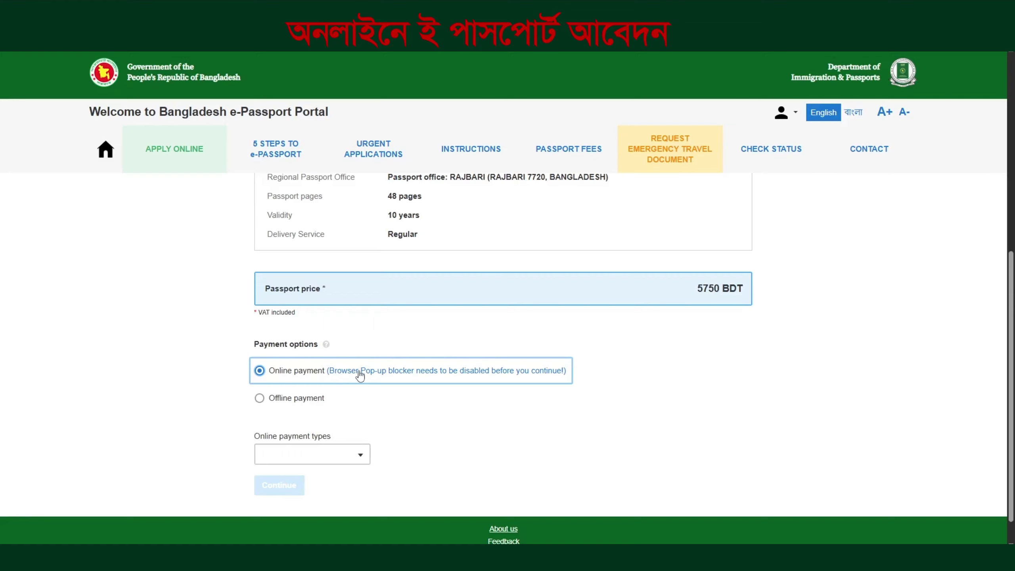
{"action": "left_click", "coordinate": [259, 398]}
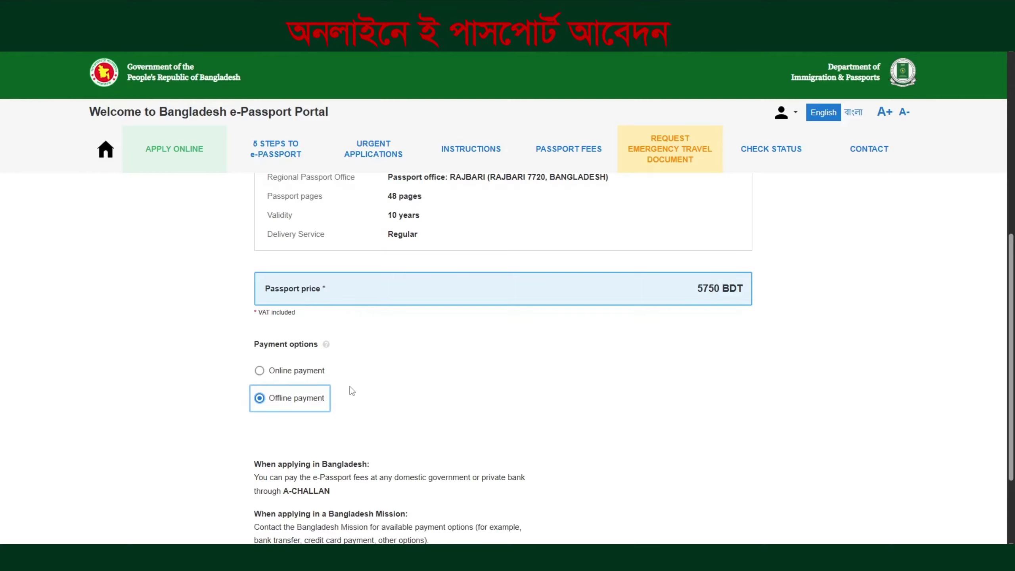
{"action": "scroll", "coordinate": [350, 386], "scroll_direction": "down", "scroll_amount": 3}
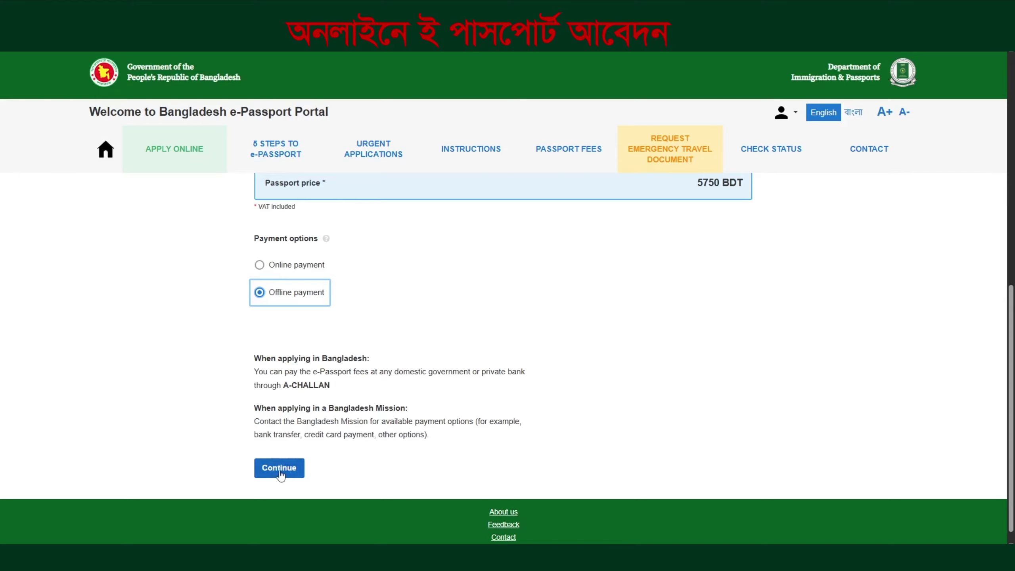
{"action": "left_click", "coordinate": [280, 473]}
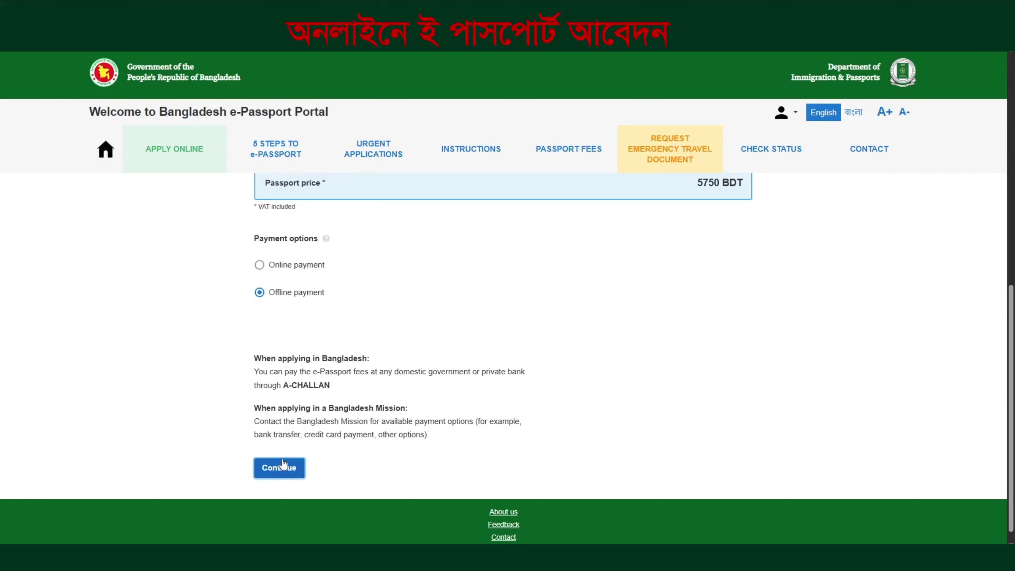
Print the application summary, then download the registration form PDF and open it
{"action": "scroll", "coordinate": [493, 387], "scroll_direction": "down", "scroll_amount": 2}
{"action": "scroll", "coordinate": [493, 387], "scroll_direction": "down", "scroll_amount": 1}
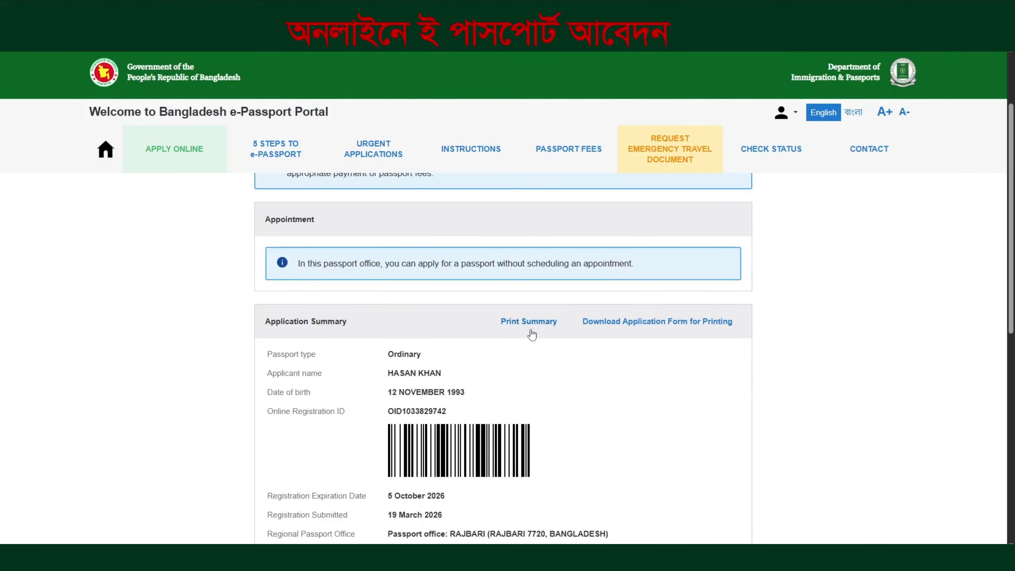
{"action": "scroll", "coordinate": [579, 382], "scroll_direction": "down", "scroll_amount": 4}
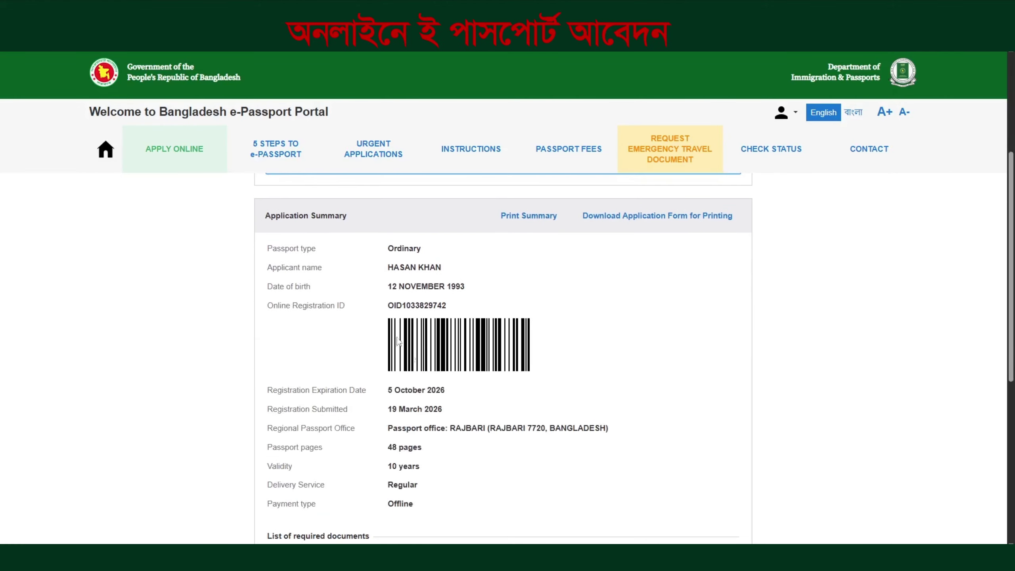
{"action": "left_click", "coordinate": [523, 221]}
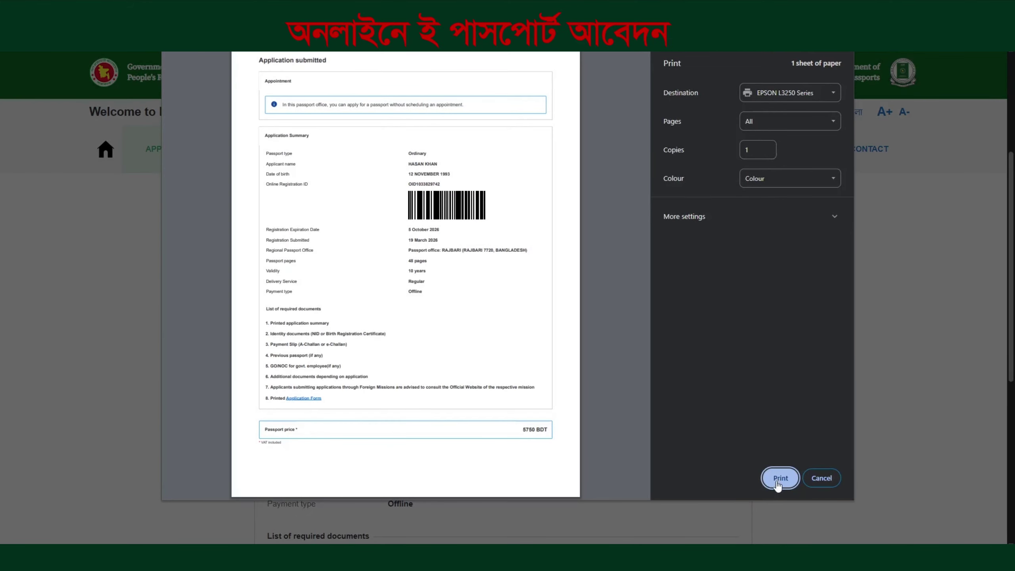
{"action": "left_click", "coordinate": [779, 479]}
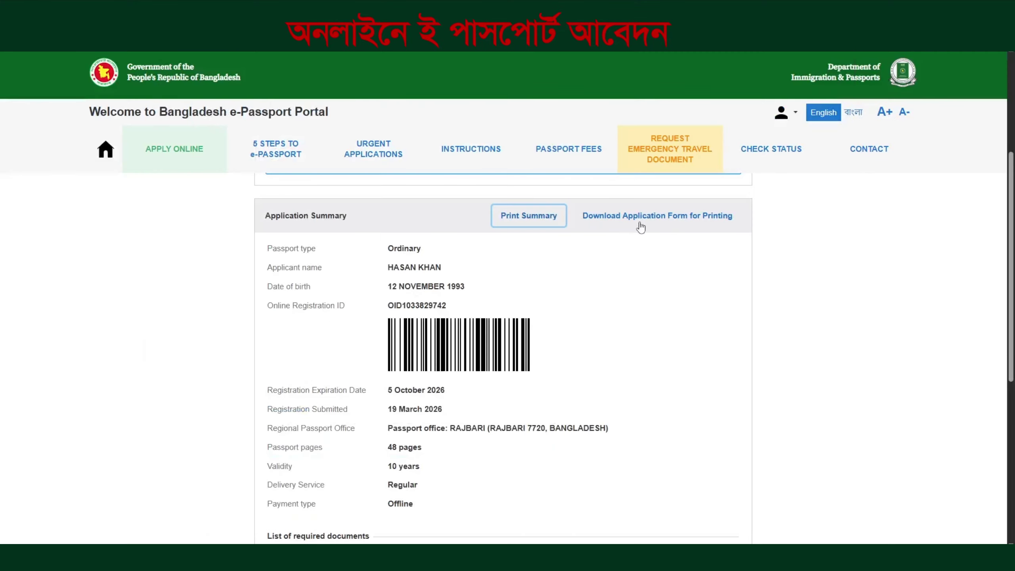
{"action": "left_click", "coordinate": [640, 223]}
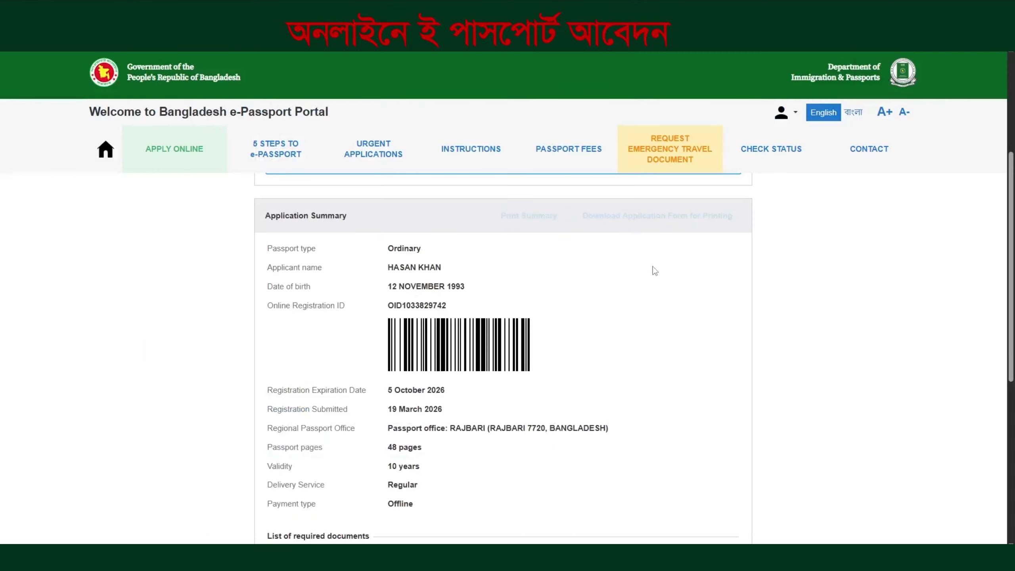
{"action": "left_click", "coordinate": [929, 56]}
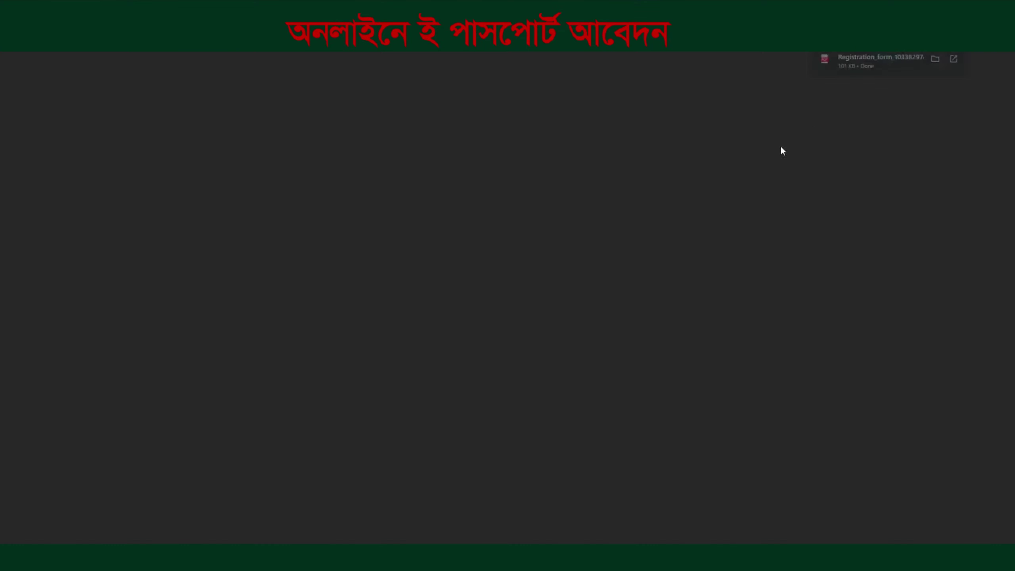